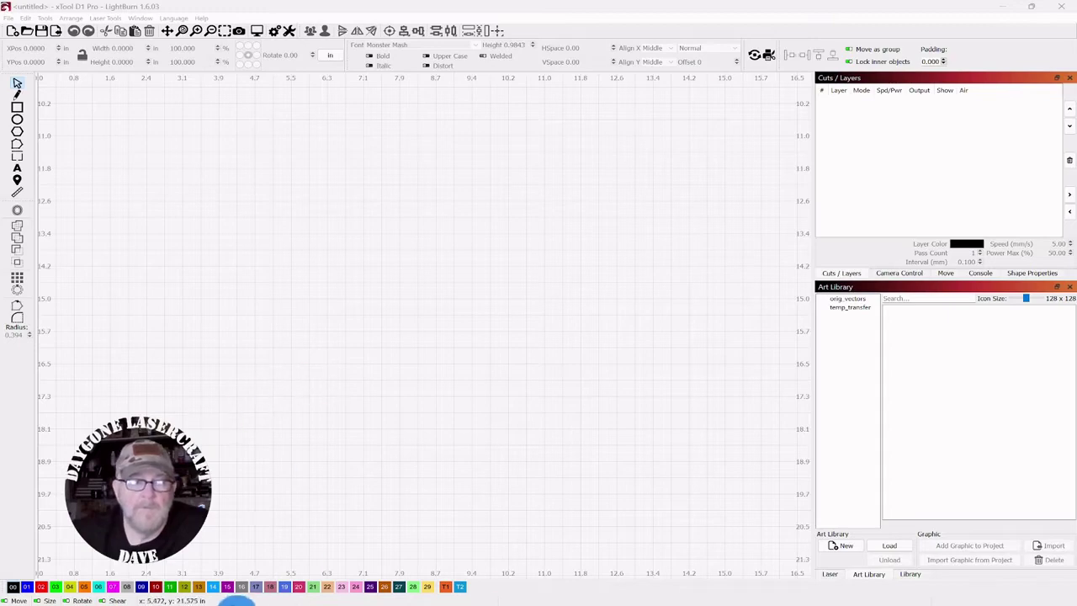
- Bring the Chrome window with dafont.com to the front over LightBurn
{"action": "mouse_move", "coordinate": [236, 601]}
{"action": "left_click", "coordinate": [335, 595]}
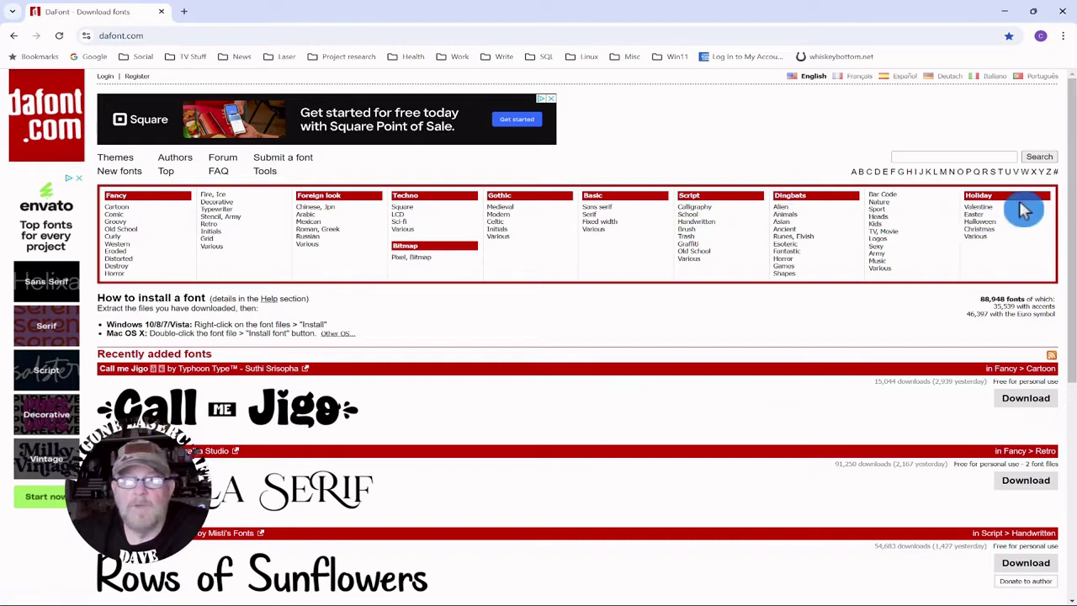
- Open the Holiday > Halloween category and set the preview text to HAPPY HALLOWEEN
{"action": "left_click", "coordinate": [980, 222]}
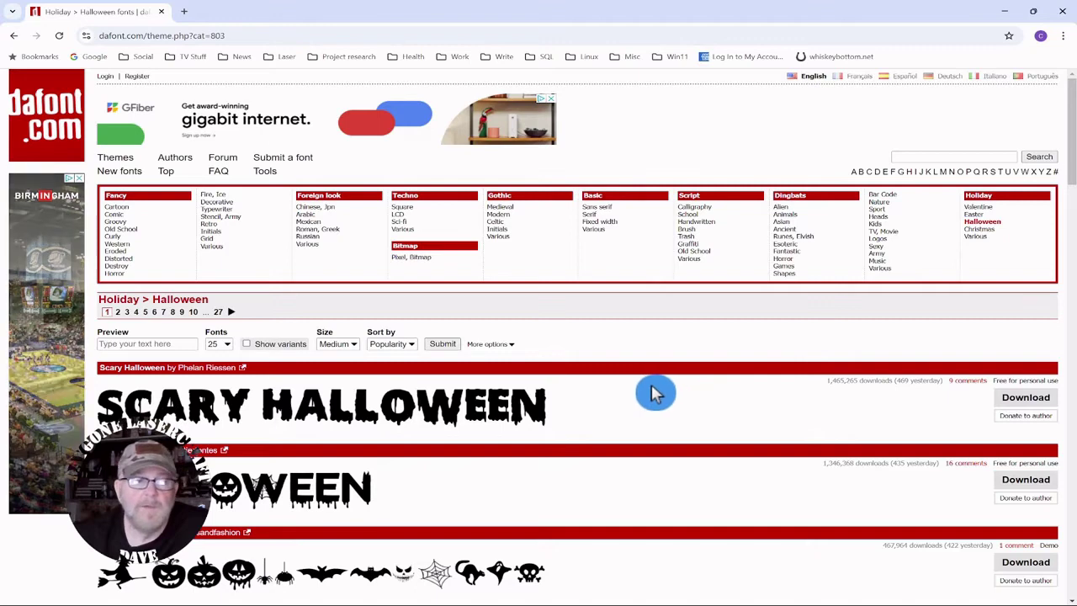
{"action": "scroll", "coordinate": [656, 389], "scroll_direction": "down", "scroll_amount": 1}
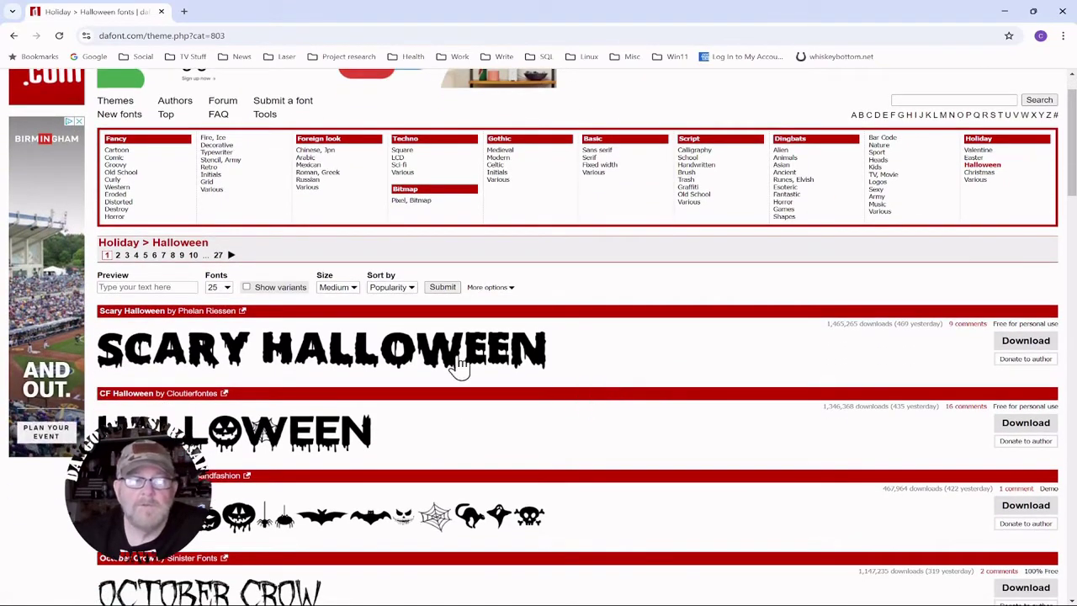
{"action": "left_click", "coordinate": [114, 287]}
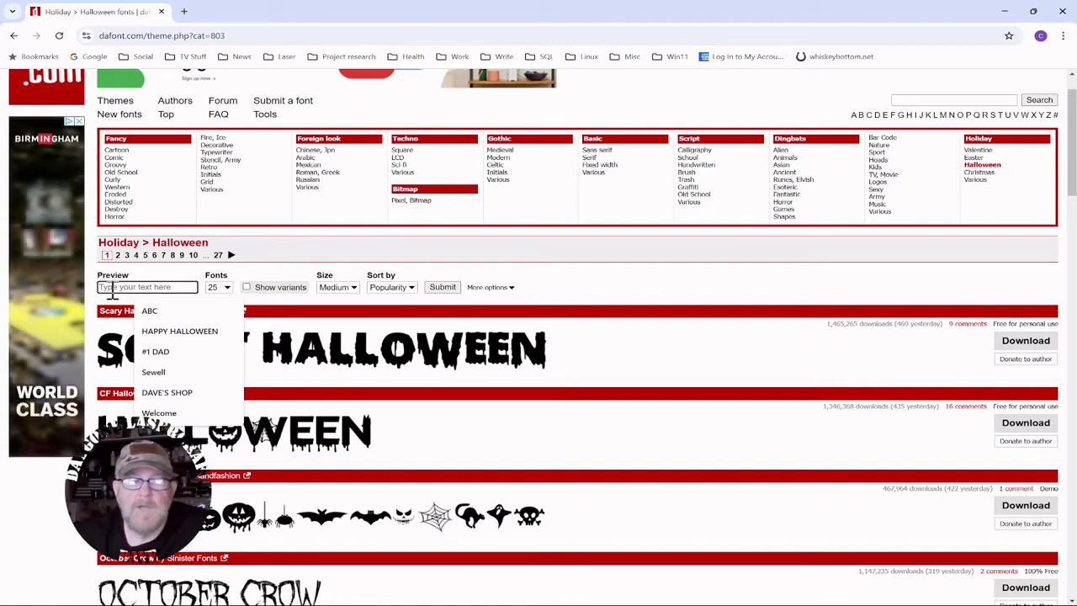
{"action": "left_click", "coordinate": [174, 332]}
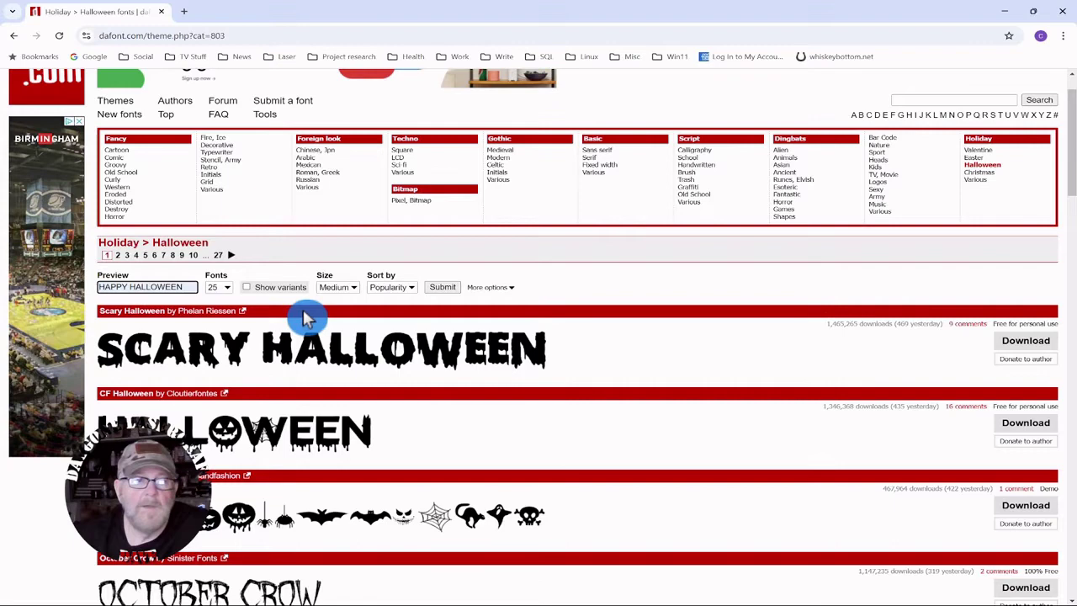
- Set previews to Large, limit results to 100% free and public-domain fonts, and submit
{"action": "left_click", "coordinate": [355, 290]}
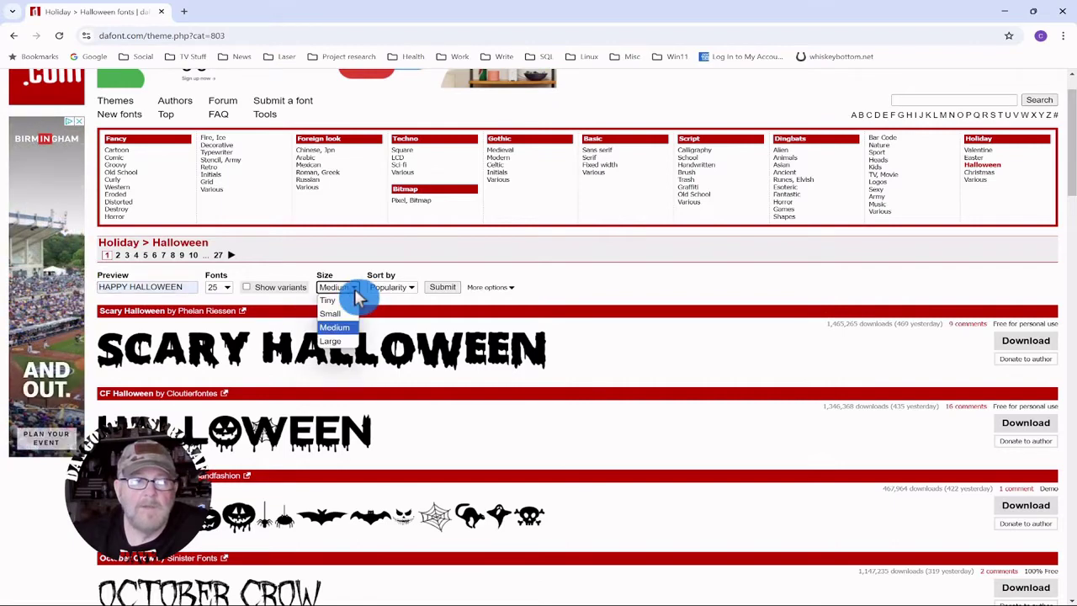
{"action": "left_click", "coordinate": [340, 342]}
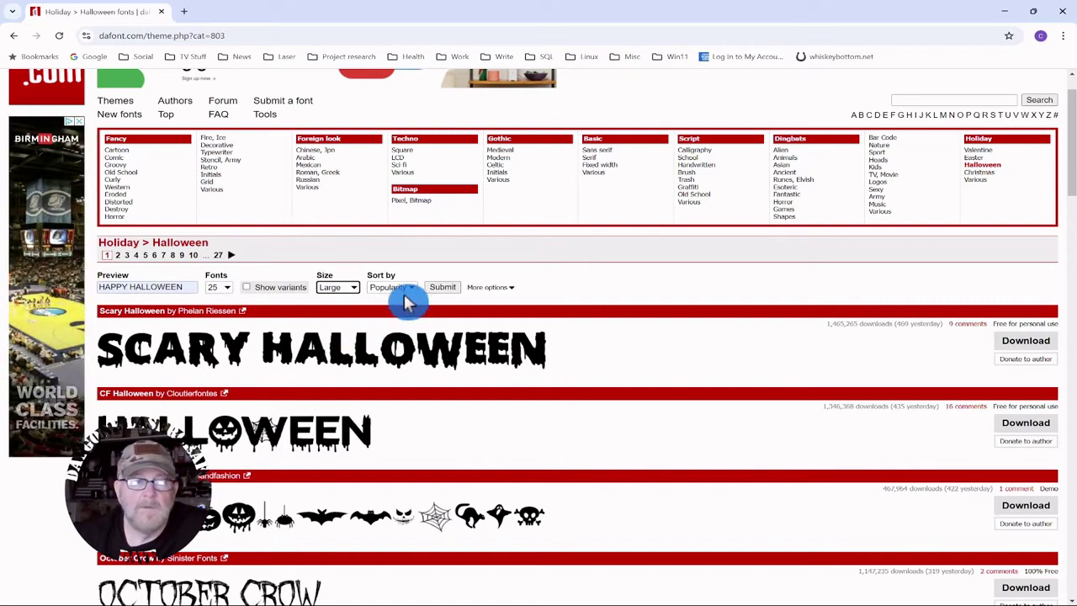
{"action": "left_click", "coordinate": [488, 288]}
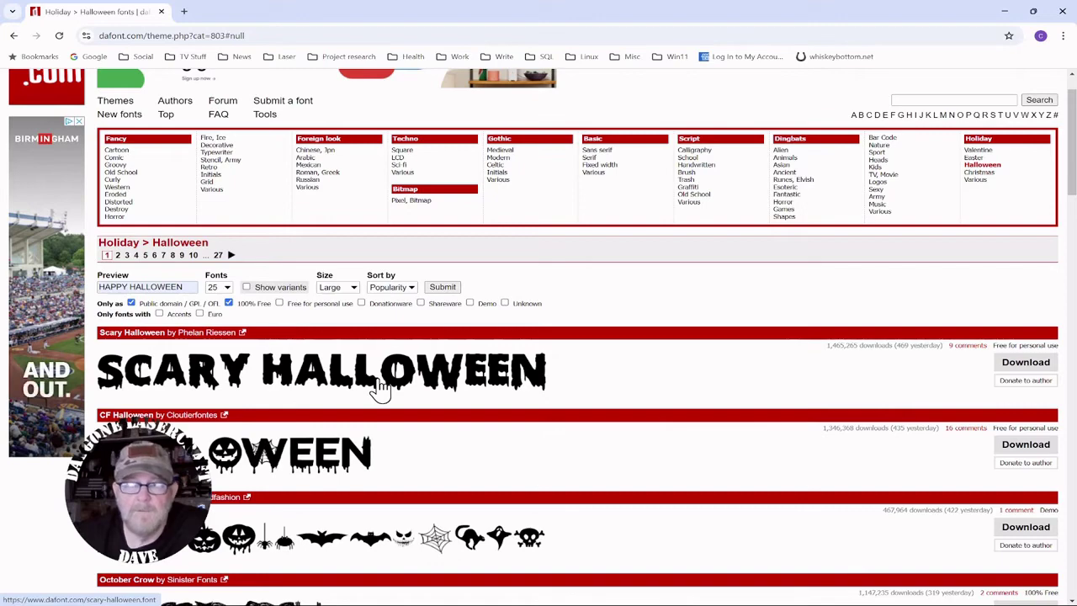
{"action": "left_click", "coordinate": [442, 289]}
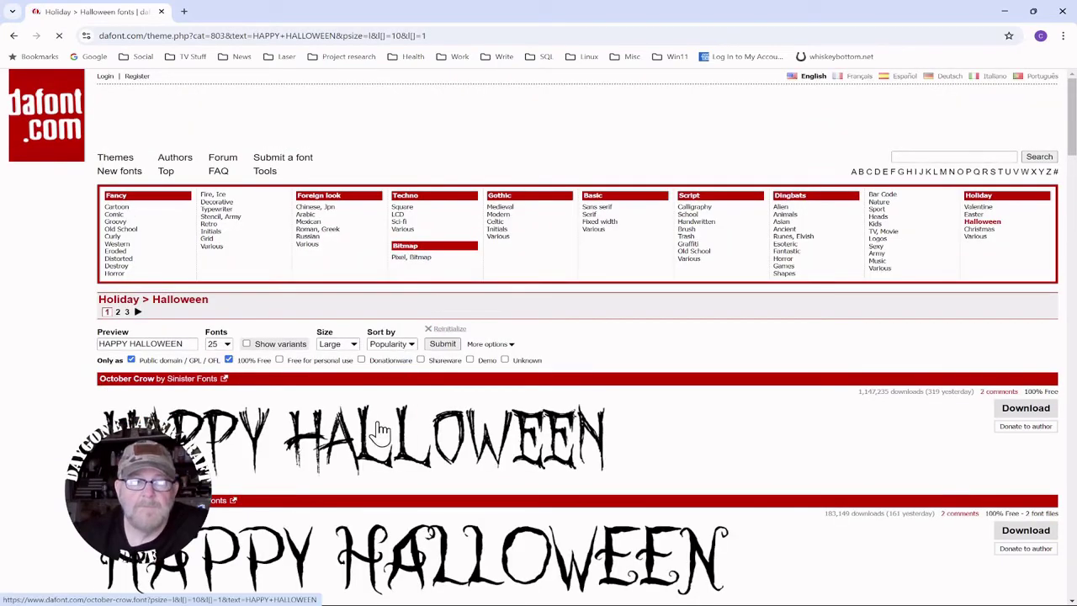
- Go to page 2 of the filtered Halloween fonts and scroll down to Monster Mash
{"action": "scroll", "coordinate": [376, 430], "scroll_direction": "down", "scroll_amount": 1}
{"action": "scroll", "coordinate": [376, 431], "scroll_direction": "down", "scroll_amount": 5}
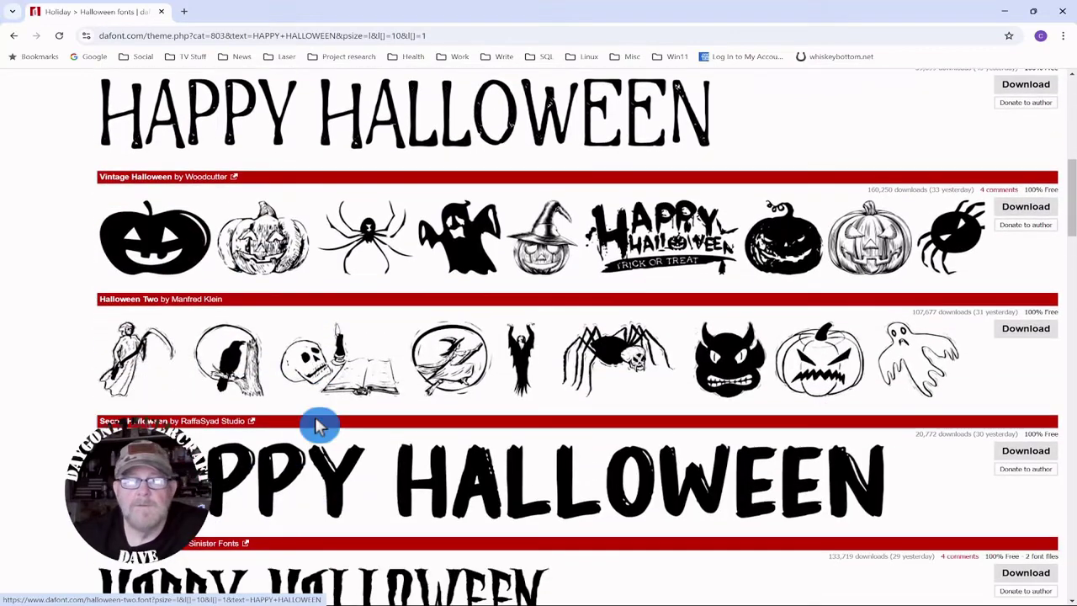
{"action": "scroll", "coordinate": [300, 425], "scroll_direction": "up", "scroll_amount": 2}
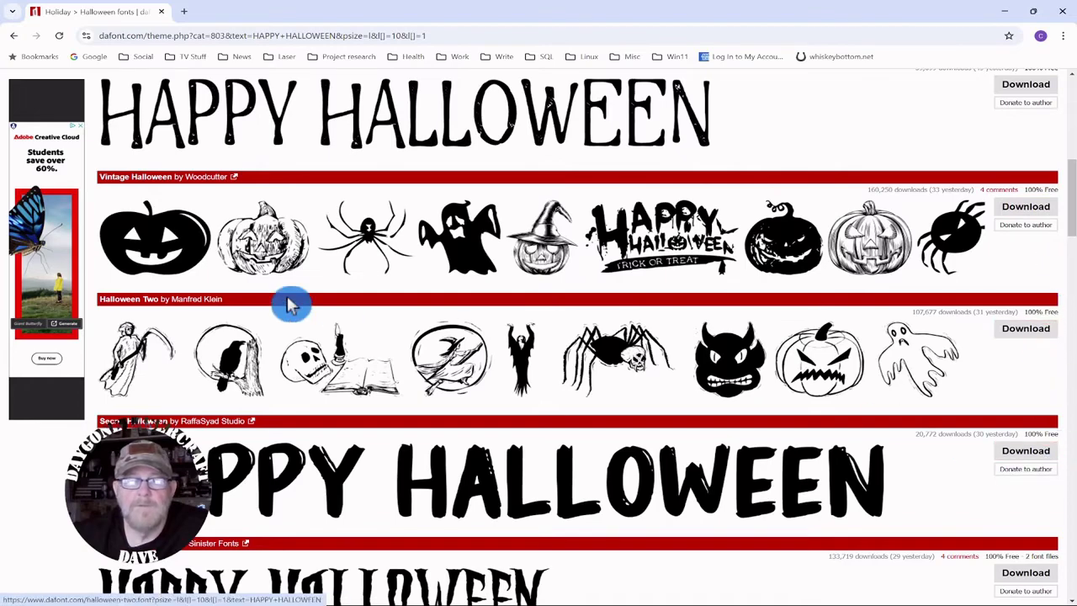
{"action": "scroll", "coordinate": [288, 305], "scroll_direction": "down", "scroll_amount": 2}
{"action": "scroll", "coordinate": [288, 305], "scroll_direction": "down", "scroll_amount": 10}
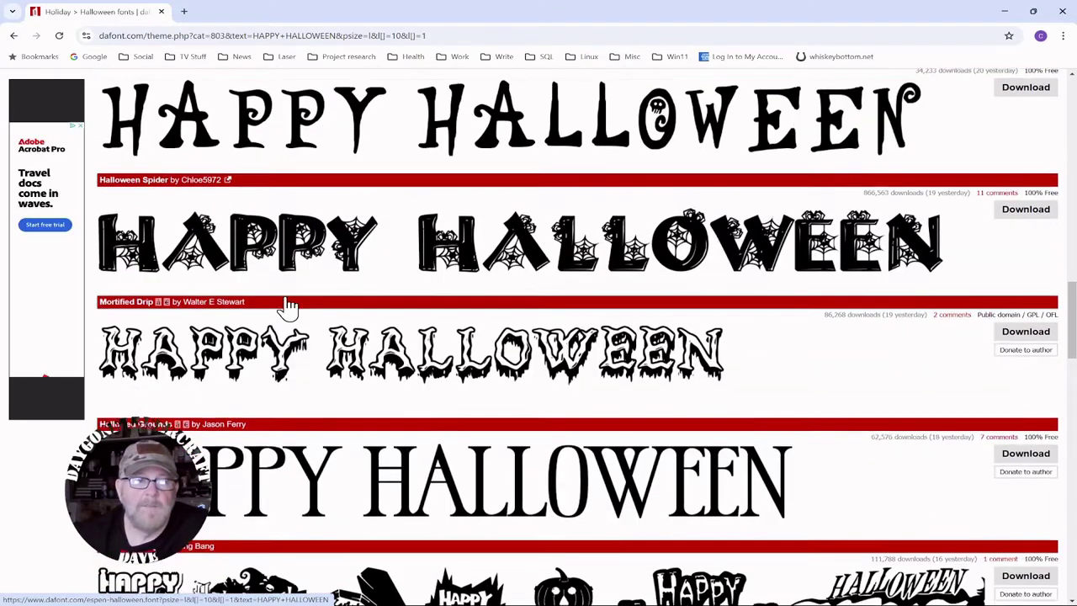
{"action": "scroll", "coordinate": [288, 304], "scroll_direction": "down", "scroll_amount": 15}
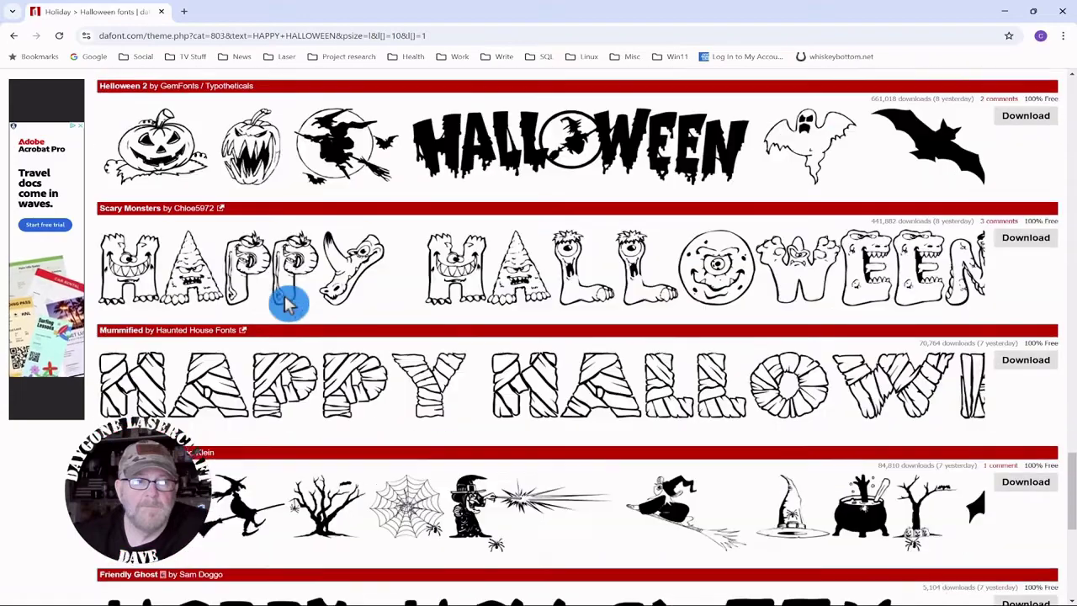
{"action": "scroll", "coordinate": [286, 304], "scroll_direction": "down", "scroll_amount": 2}
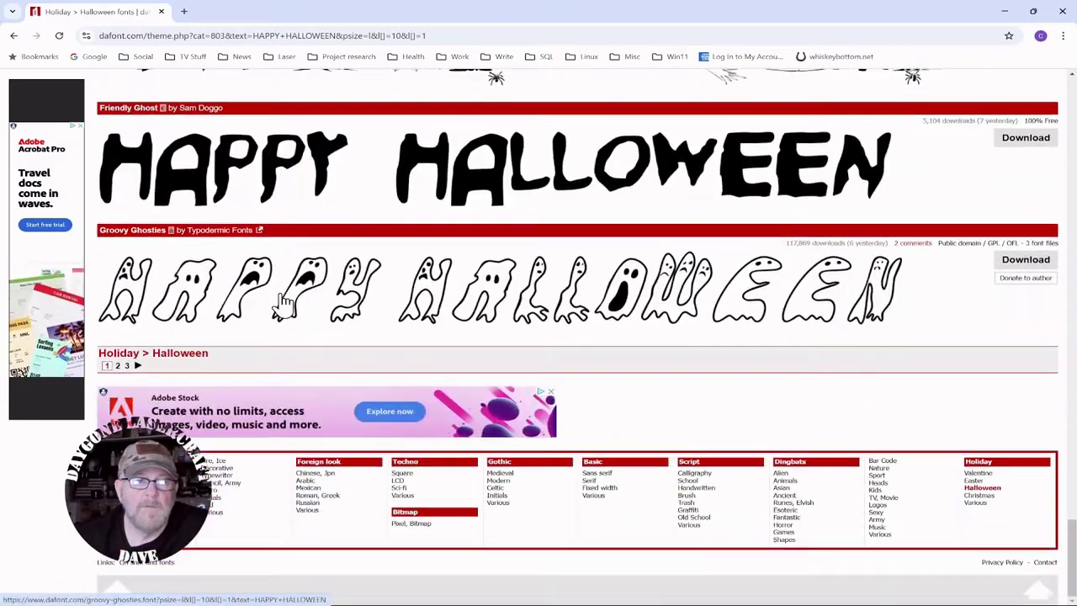
{"action": "left_click", "coordinate": [119, 368]}
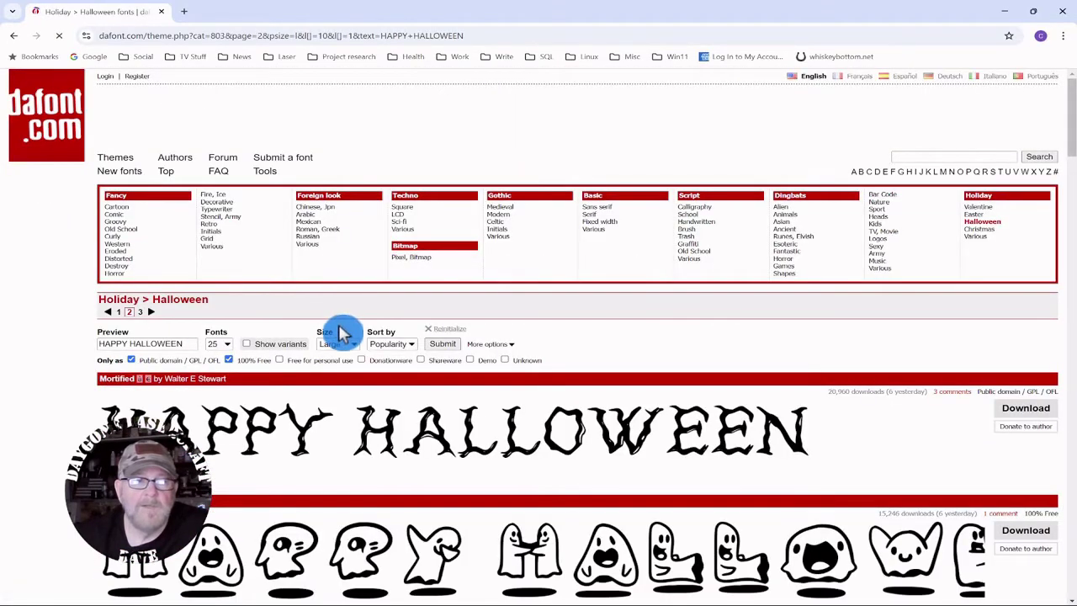
{"action": "scroll", "coordinate": [423, 385], "scroll_direction": "down", "scroll_amount": 5}
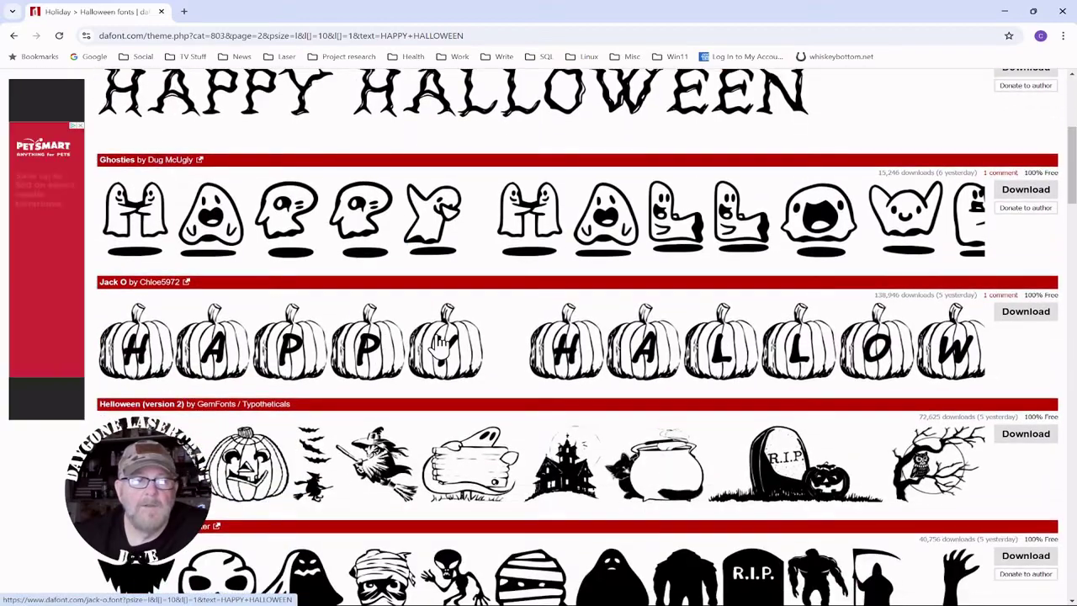
{"action": "scroll", "coordinate": [438, 334], "scroll_direction": "down", "scroll_amount": 2}
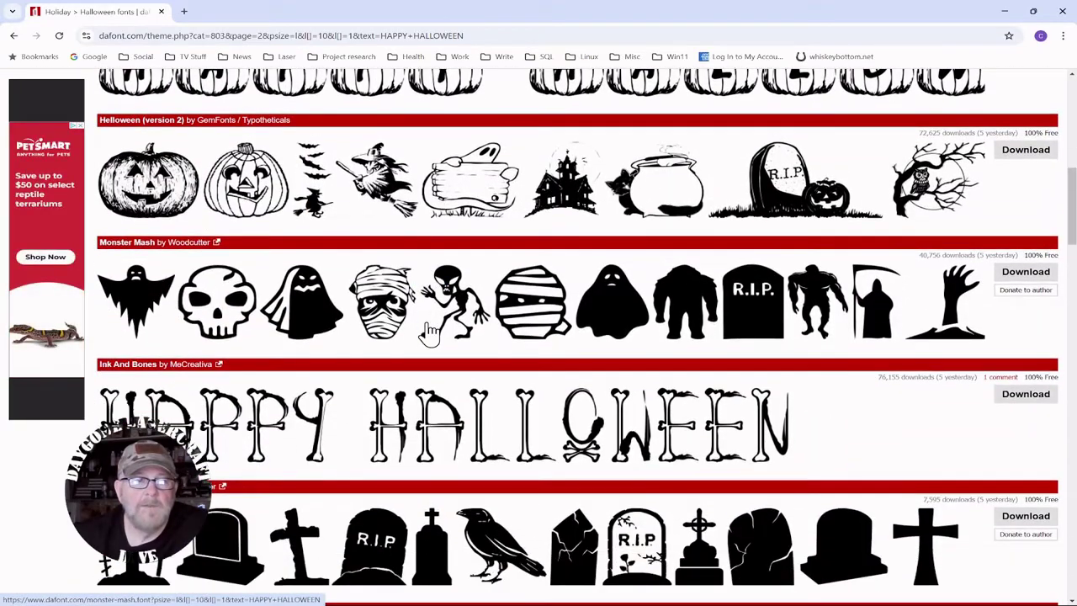
{"action": "scroll", "coordinate": [429, 332], "scroll_direction": "down", "scroll_amount": 1}
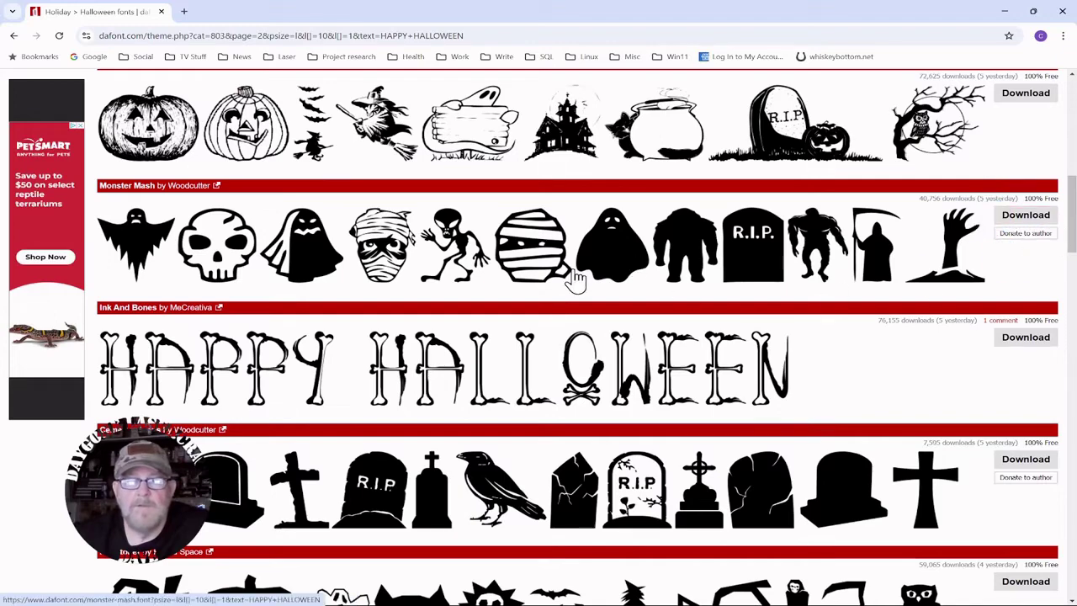
- Open the Monster Mash font page, review its glyph map, and download it
{"action": "left_click", "coordinate": [519, 262]}
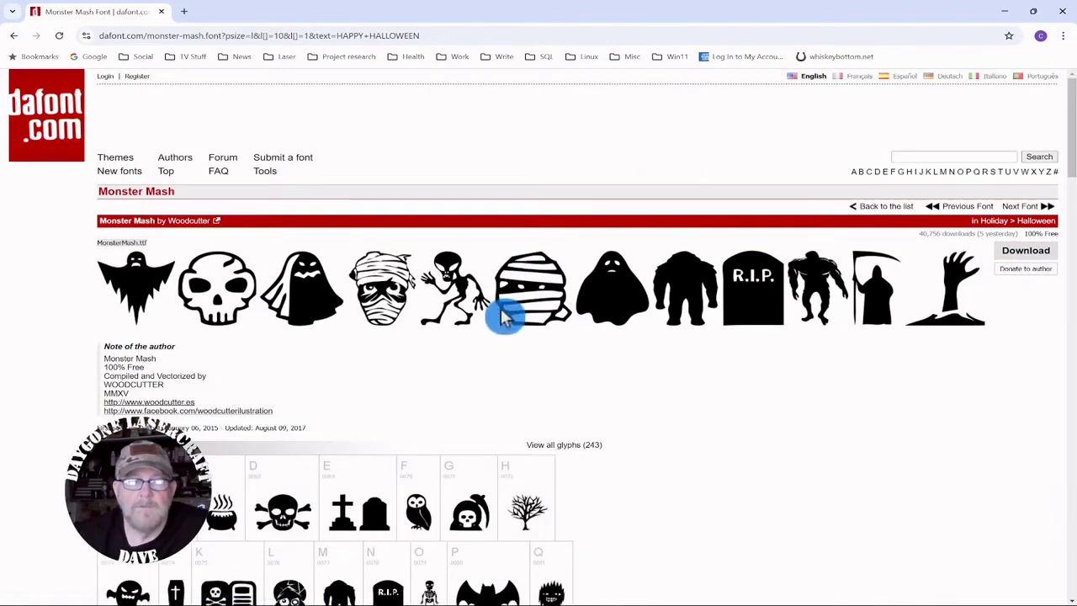
{"action": "scroll", "coordinate": [496, 312], "scroll_direction": "down", "scroll_amount": 3}
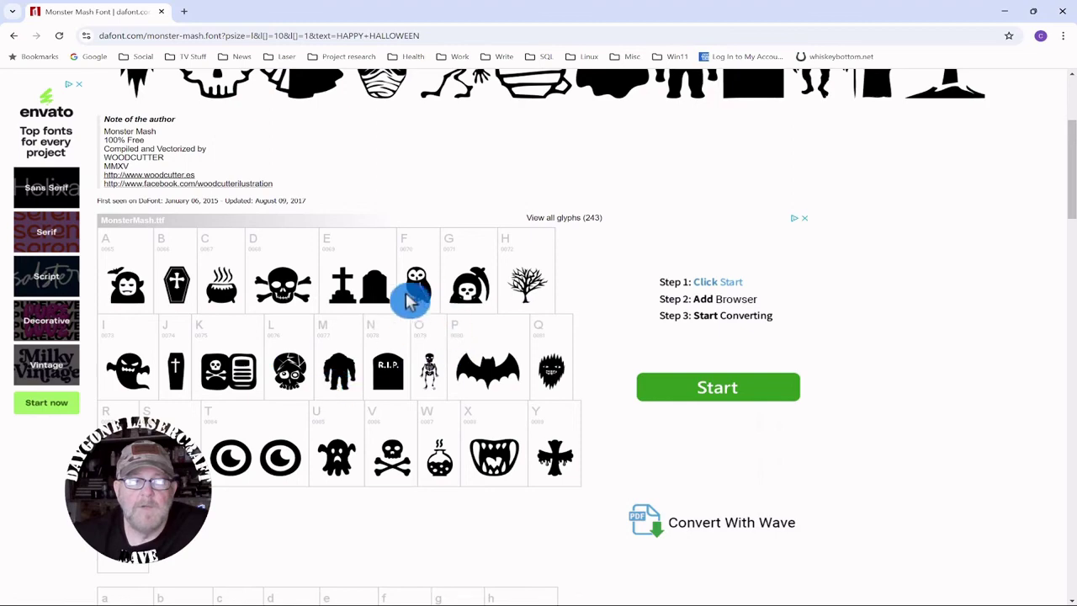
{"action": "scroll", "coordinate": [404, 303], "scroll_direction": "down", "scroll_amount": 1}
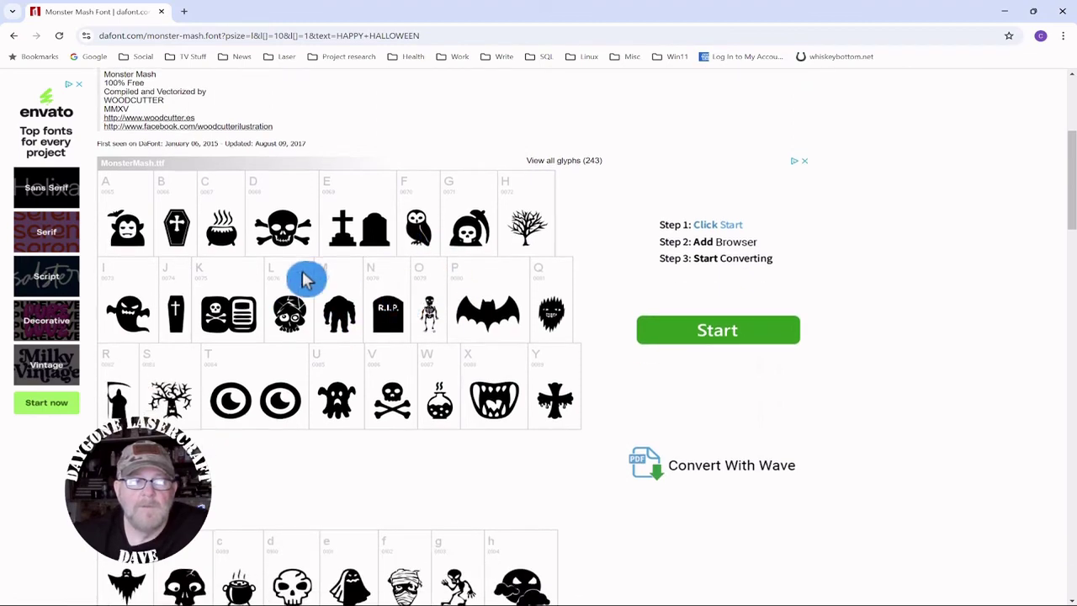
{"action": "scroll", "coordinate": [288, 258], "scroll_direction": "down", "scroll_amount": 3}
{"action": "scroll", "coordinate": [286, 256], "scroll_direction": "down", "scroll_amount": 2}
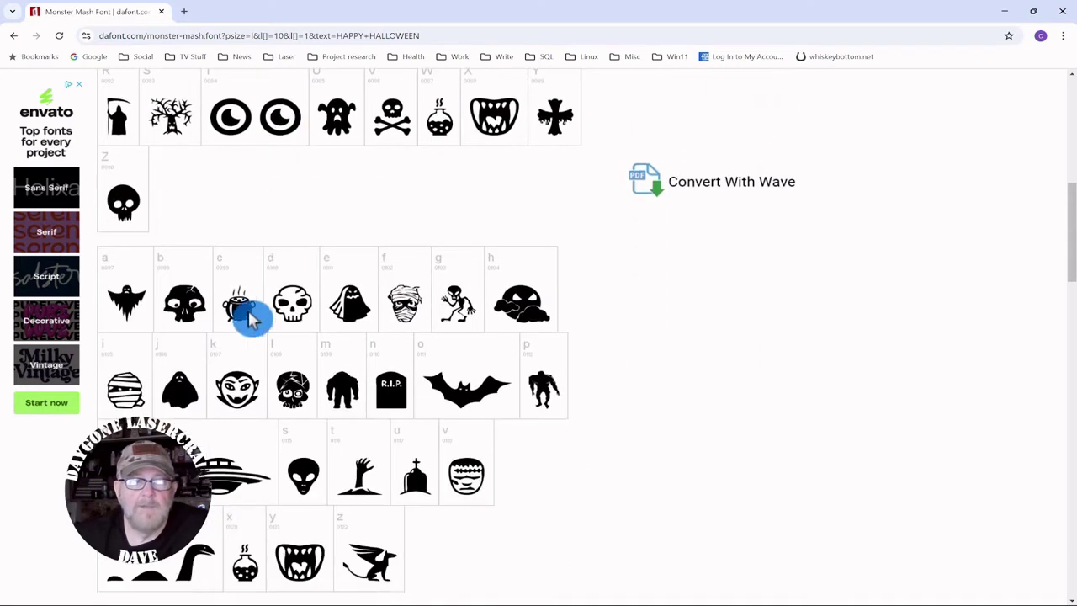
{"action": "scroll", "coordinate": [361, 319], "scroll_direction": "down", "scroll_amount": 3}
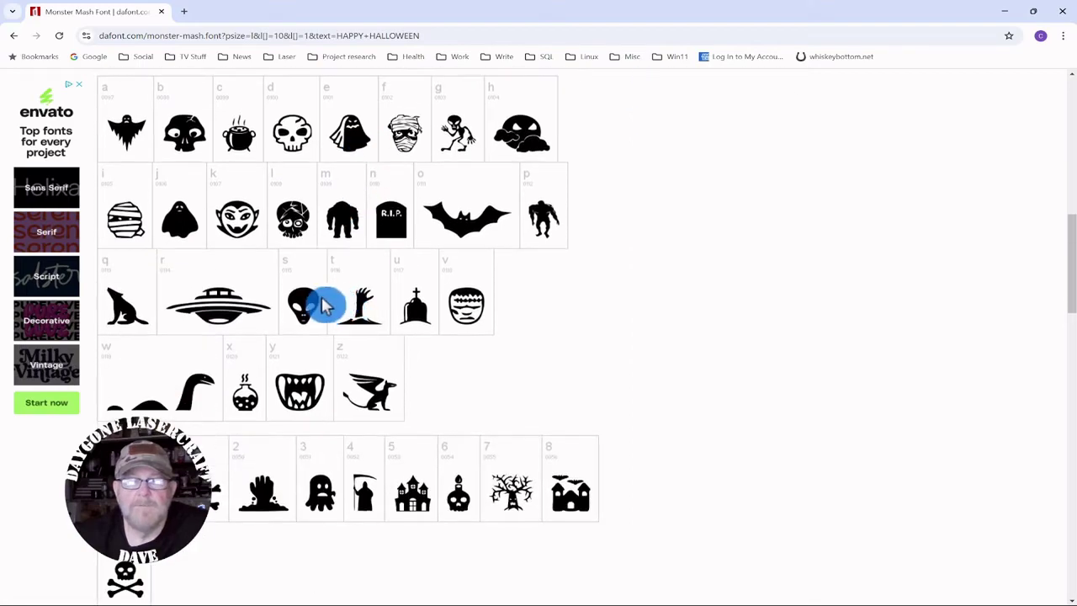
{"action": "scroll", "coordinate": [322, 306], "scroll_direction": "down", "scroll_amount": 3}
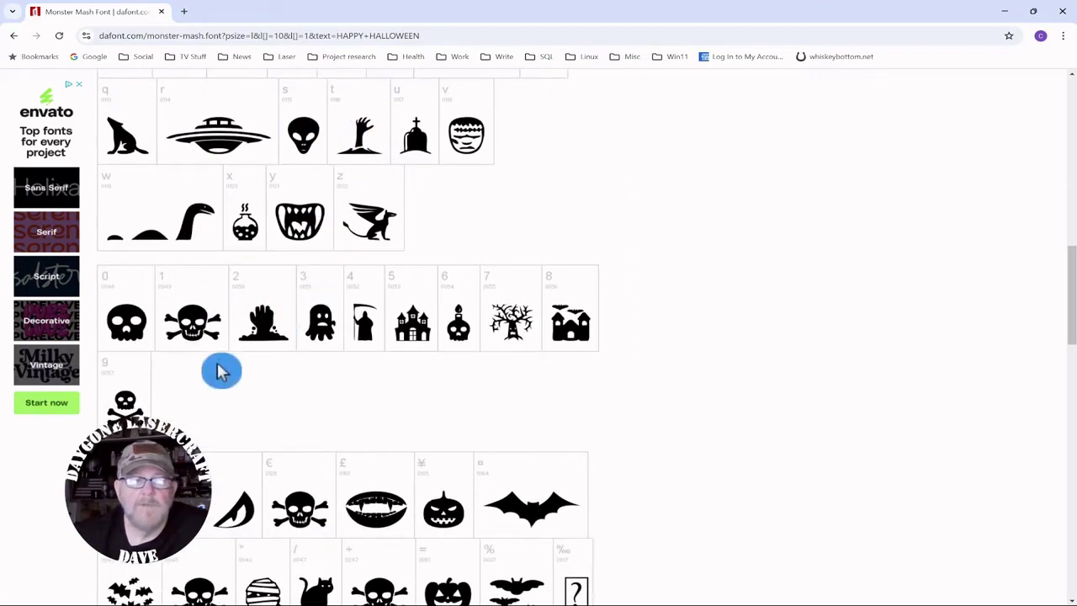
{"action": "scroll", "coordinate": [274, 331], "scroll_direction": "up", "scroll_amount": 5}
{"action": "scroll", "coordinate": [269, 320], "scroll_direction": "up", "scroll_amount": 10}
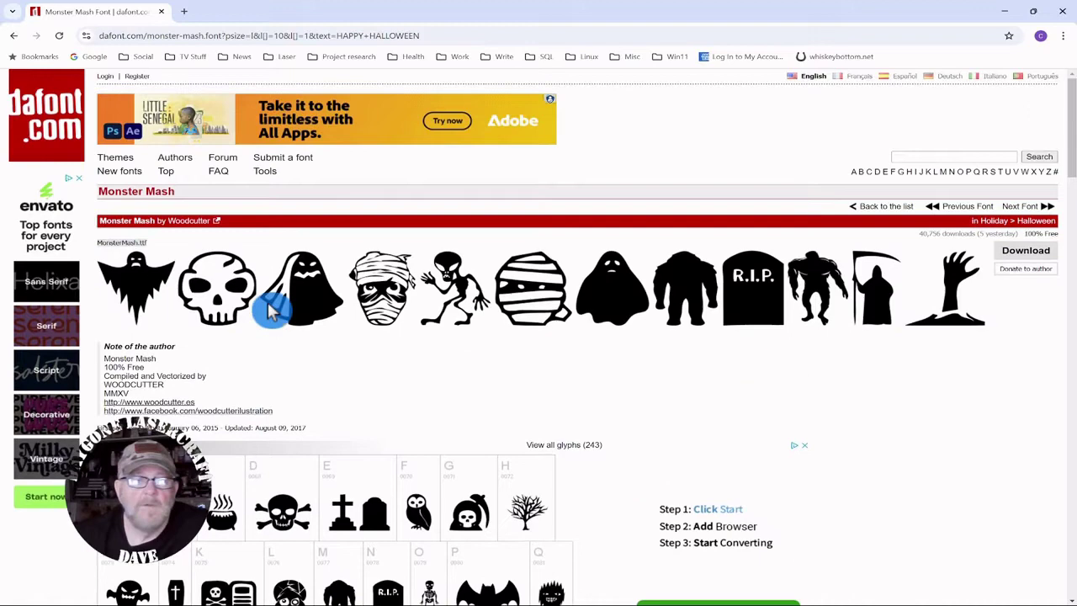
{"action": "left_click", "coordinate": [1025, 250]}
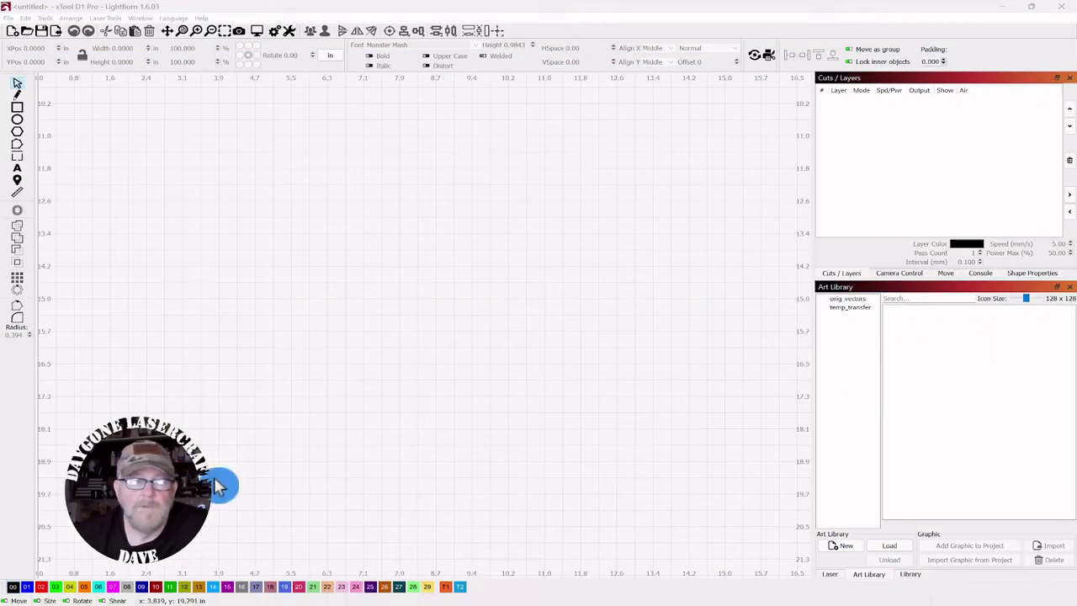
- In File Explorer, inspect the monster_mash.zip archive without extracting it
{"action": "left_click", "coordinate": [218, 592]}
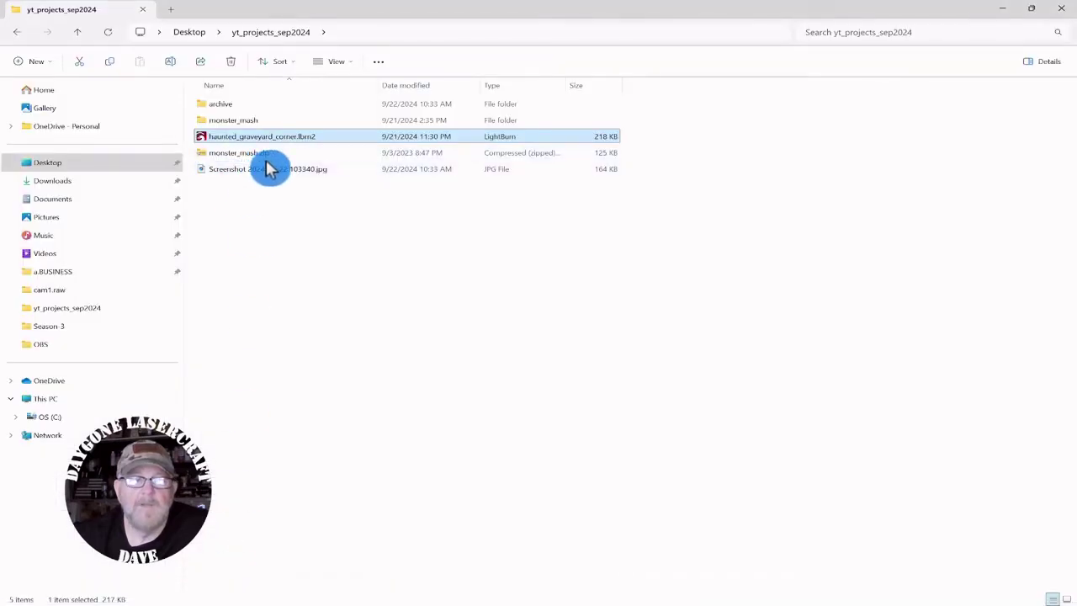
{"action": "right_click", "coordinate": [238, 162]}
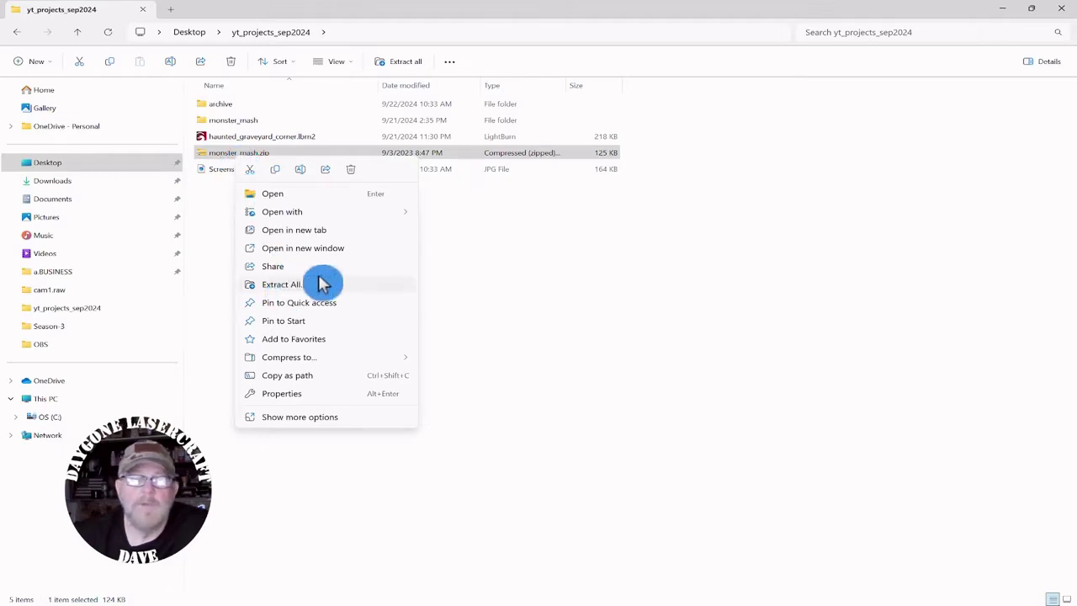
{"action": "left_click", "coordinate": [514, 295]}
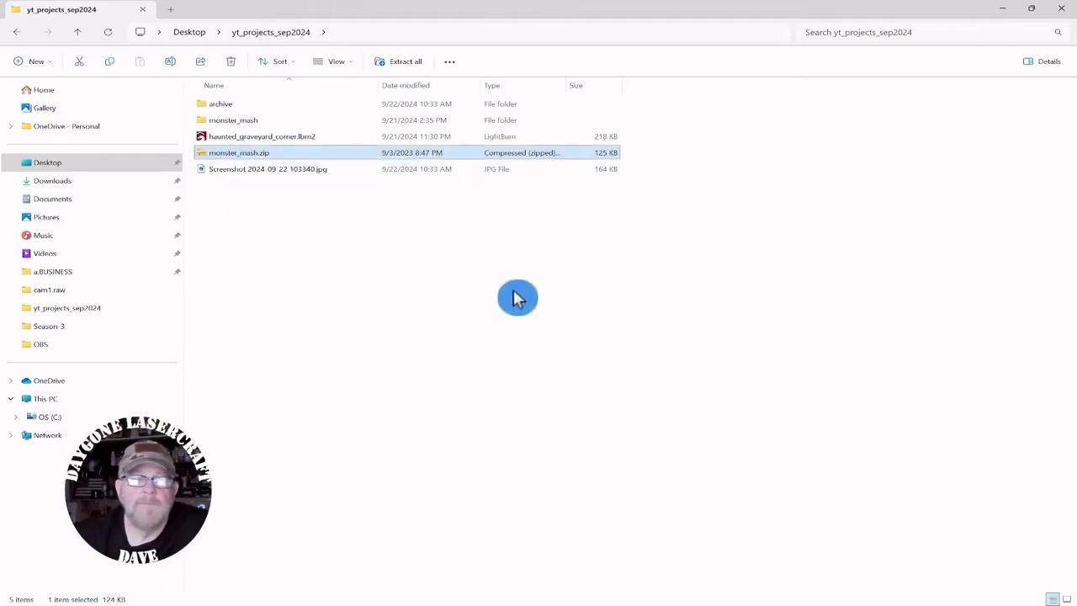
- Open the monster_mash folder, confirm MonsterMash.ttf is there, and close Explorer
{"action": "double_click", "coordinate": [224, 131]}
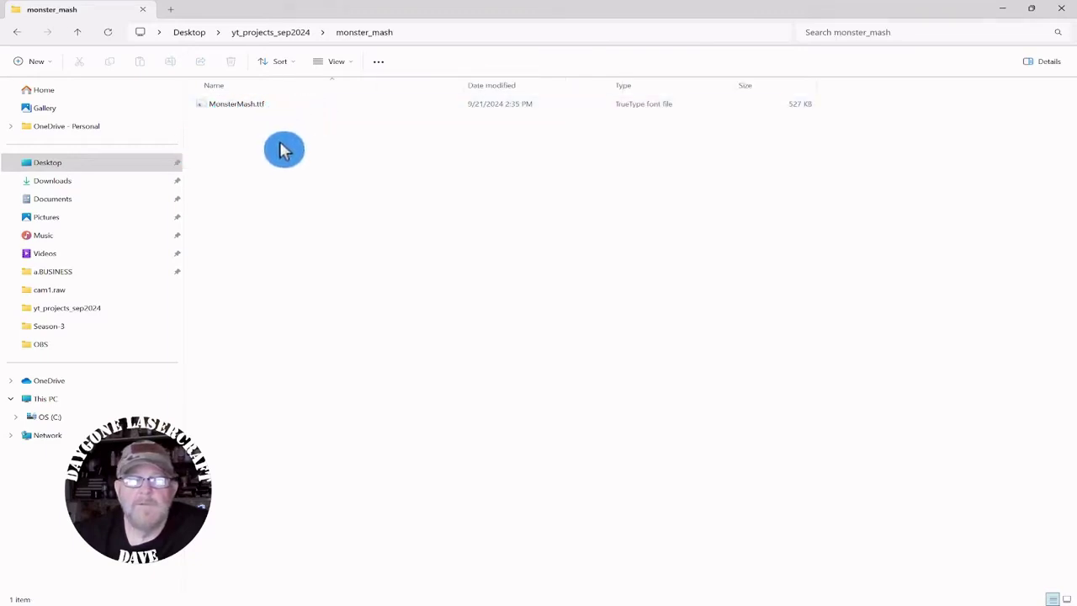
{"action": "right_click", "coordinate": [224, 109]}
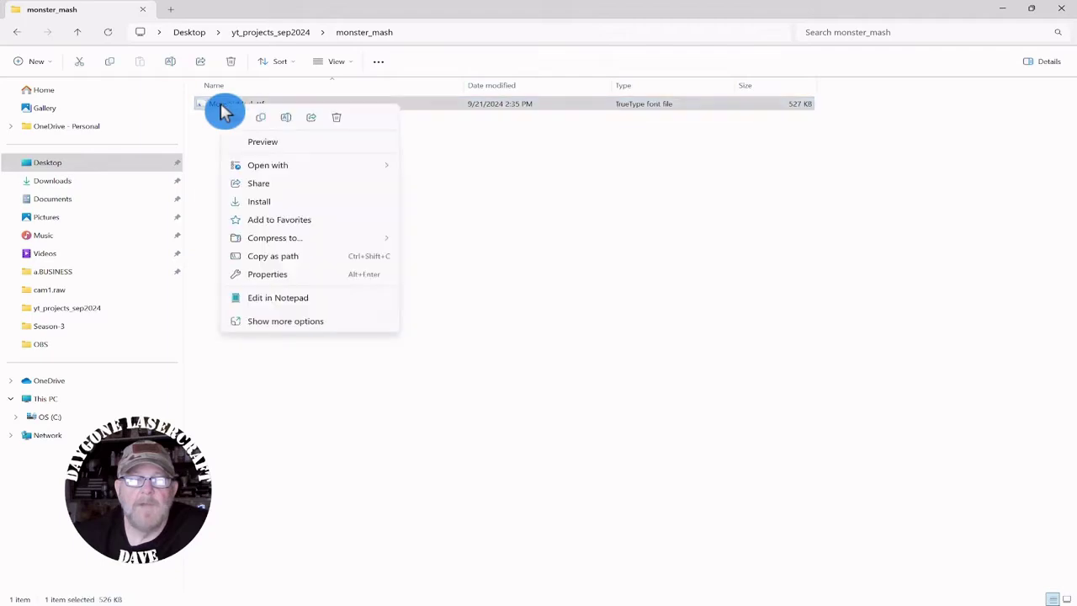
{"action": "left_click", "coordinate": [619, 305]}
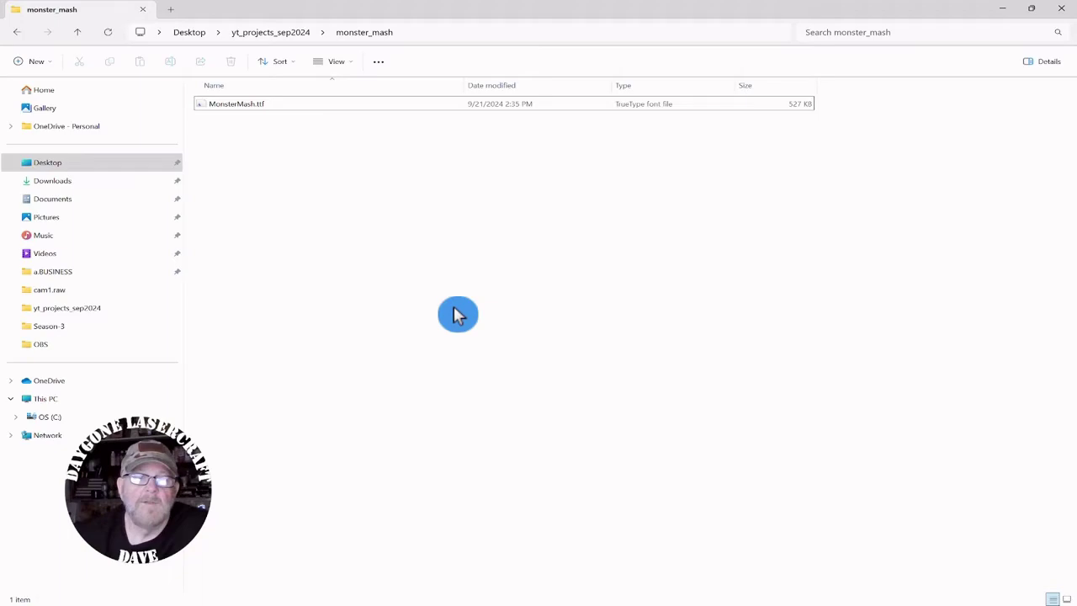
{"action": "left_click", "coordinate": [1061, 10]}
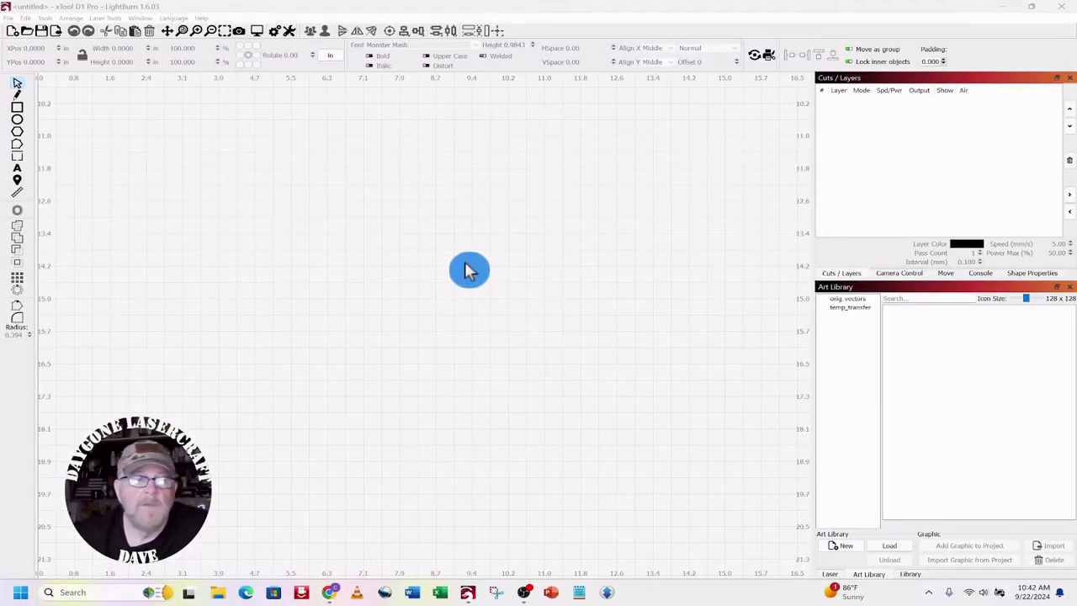
- With the Text tool, pick Monster Mash from recent fonts and place the caret upper left
{"action": "left_click", "coordinate": [16, 169]}
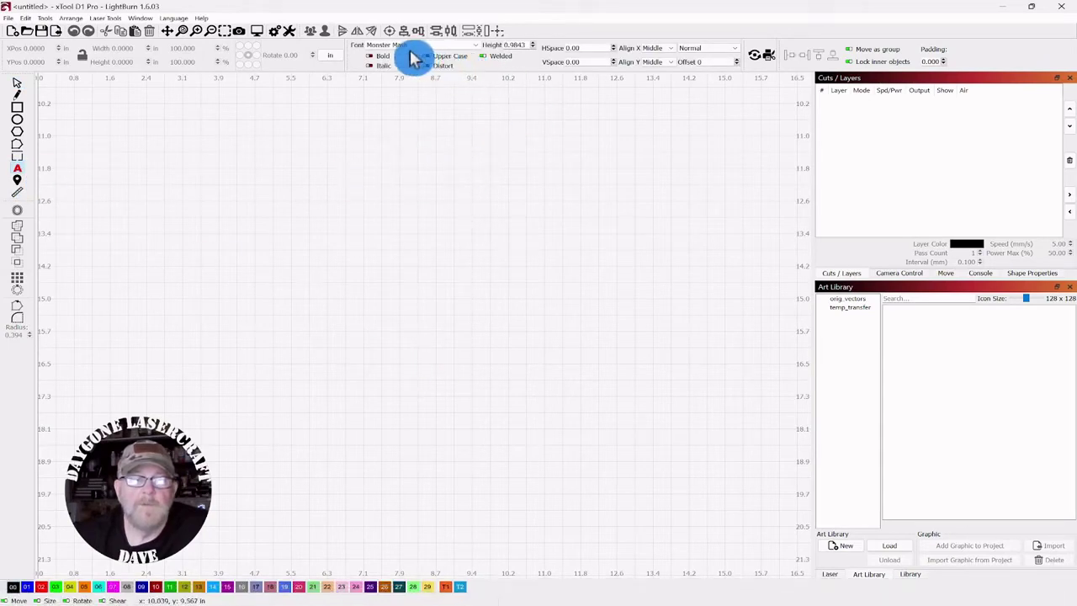
{"action": "left_click", "coordinate": [479, 46]}
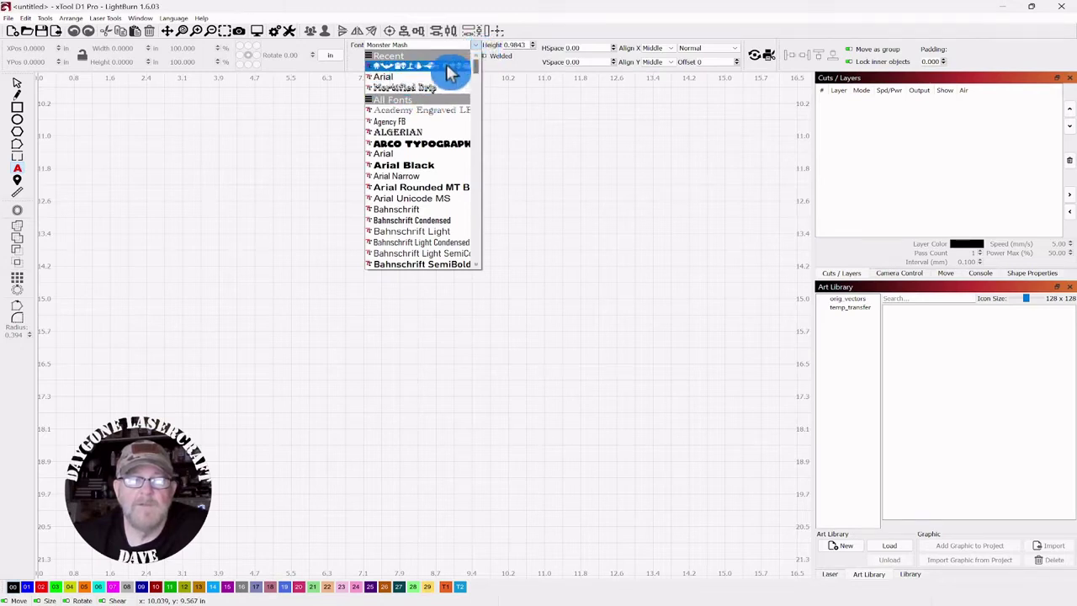
{"action": "left_click", "coordinate": [545, 139]}
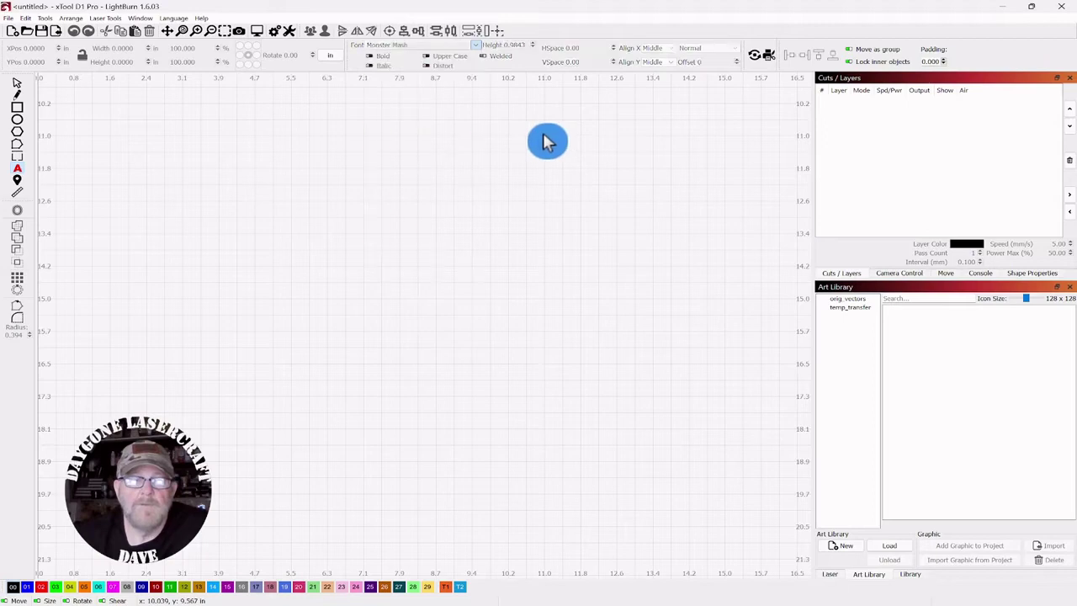
{"action": "left_click", "coordinate": [477, 46]}
{"action": "left_click", "coordinate": [428, 77]}
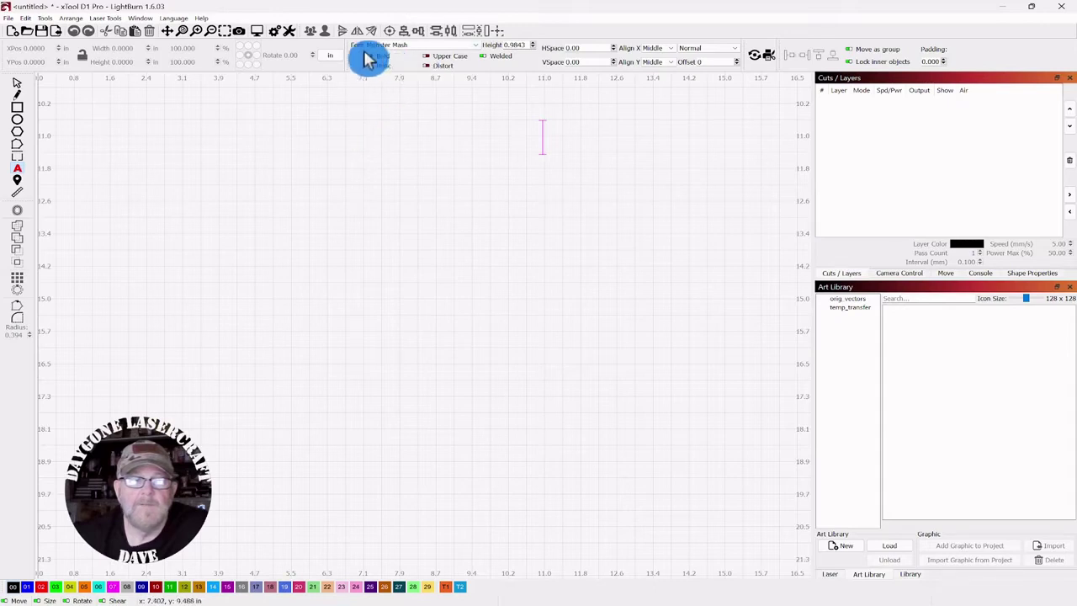
{"action": "left_click", "coordinate": [250, 161]}
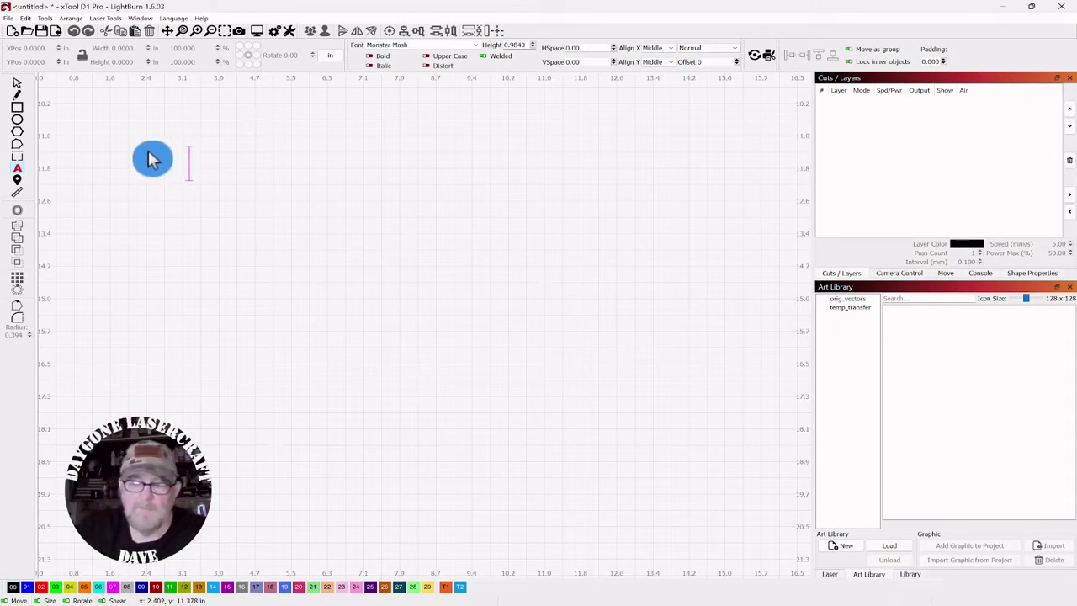
- Type the glyph letters 'cdefghijklm', retyping the final 'lm', and commit the text
{"action": "type", "text": "cdef"}
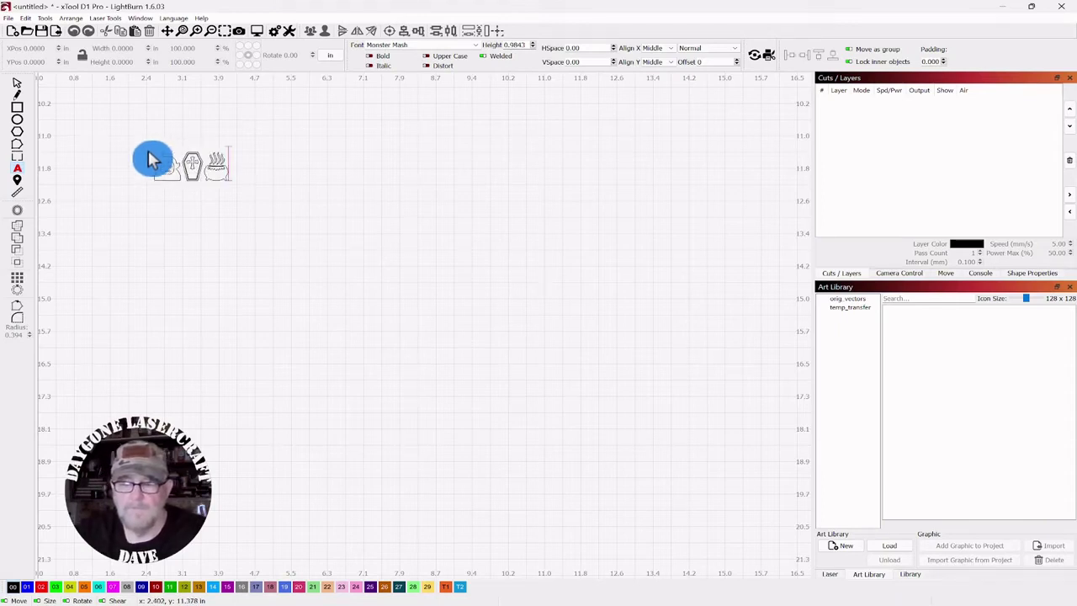
{"action": "type", "text": "gh"}
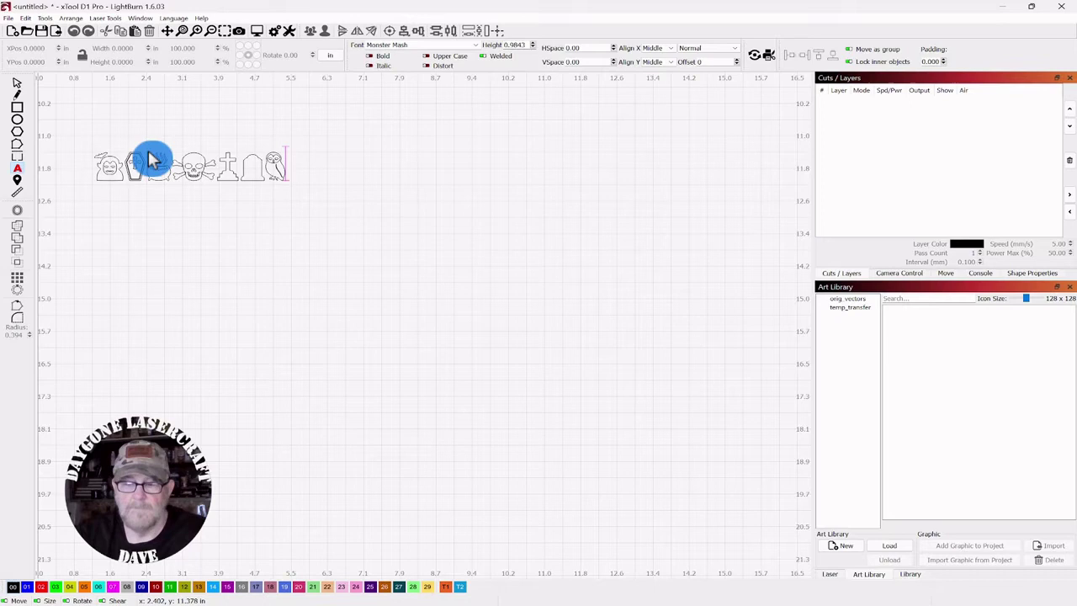
{"action": "type", "text": "ijklm"}
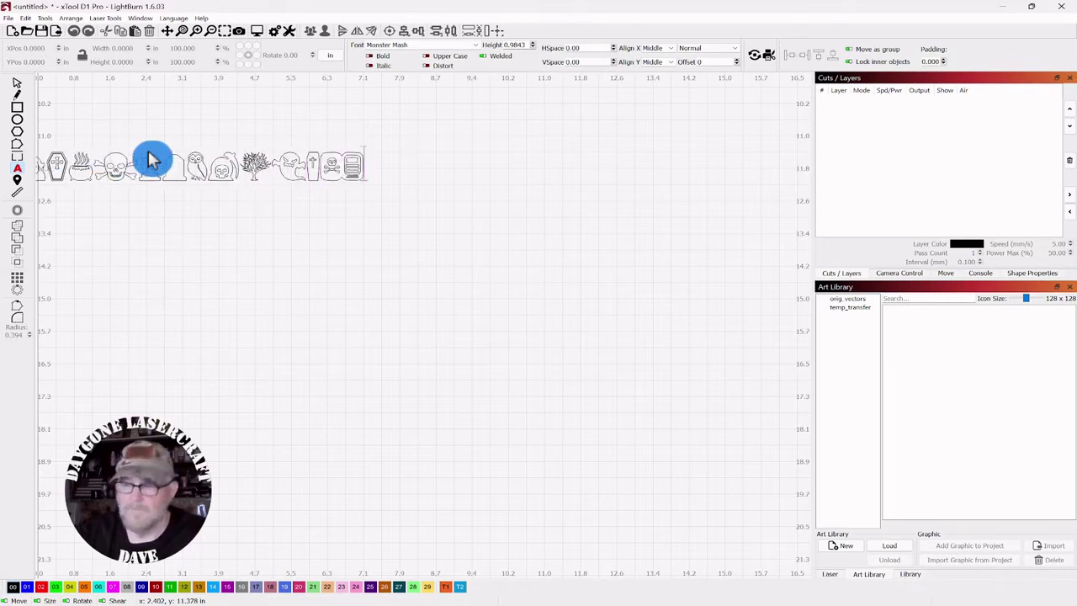
{"action": "key", "text": "BackSpace"}
{"action": "key", "text": "BackSpace"}
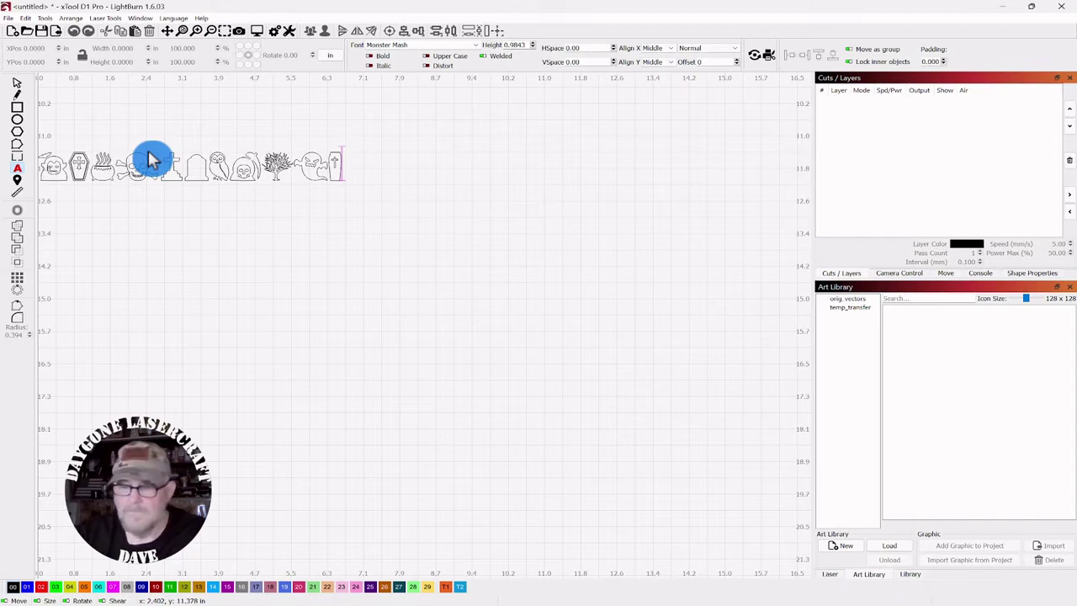
{"action": "type", "text": "lm"}
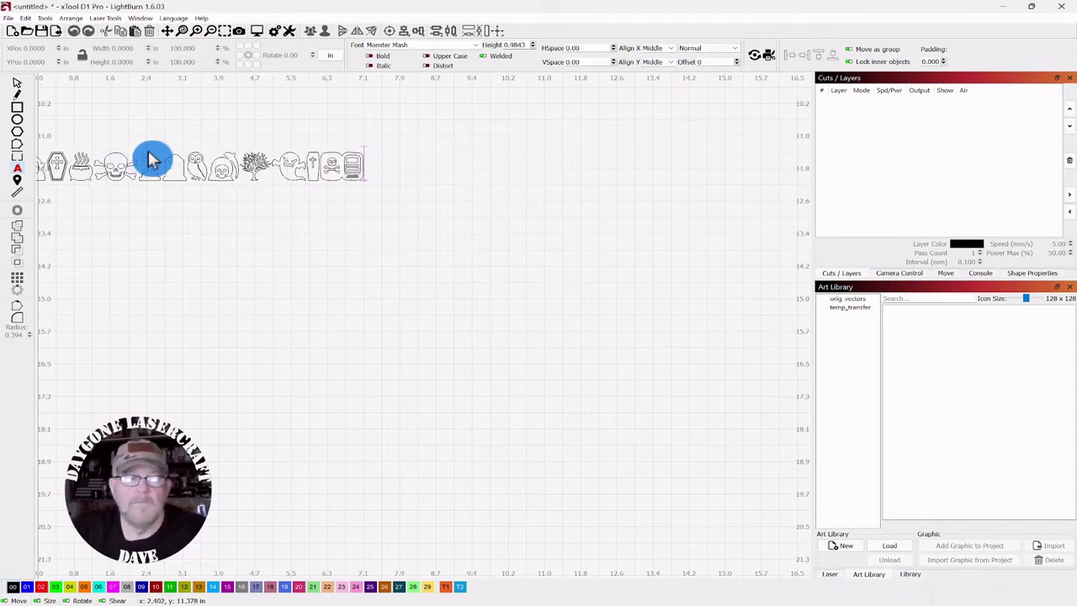
{"action": "left_click", "coordinate": [19, 93]}
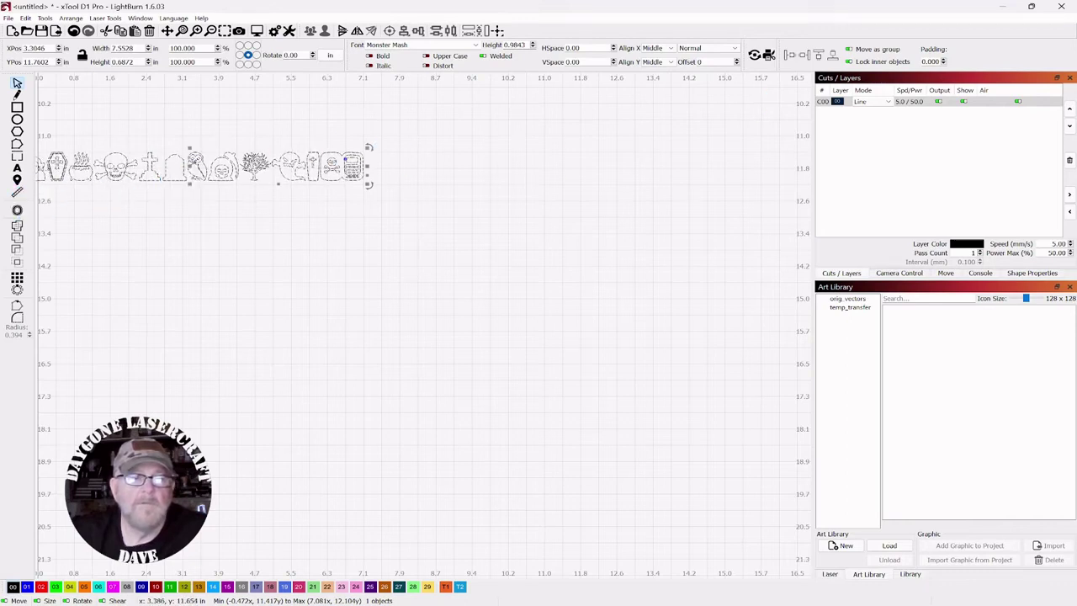
- Drag the 7.5528 × 0.6872 in glyph row lower and right, zoom in, and reselect it
{"action": "left_click_drag", "start_coordinate": [192, 166], "coordinate": [253, 178]}
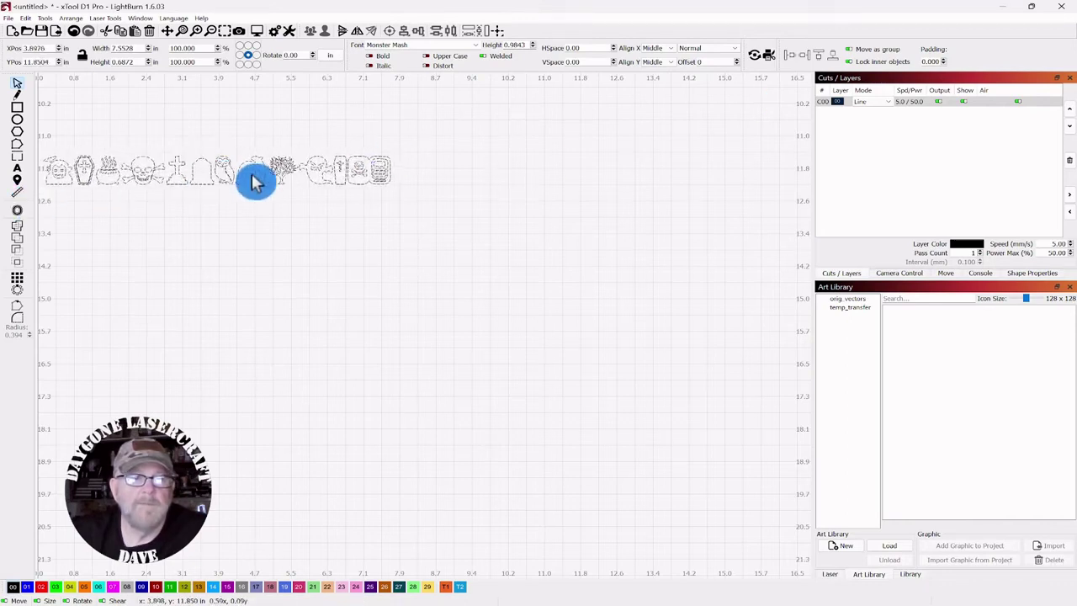
{"action": "left_click", "coordinate": [418, 248]}
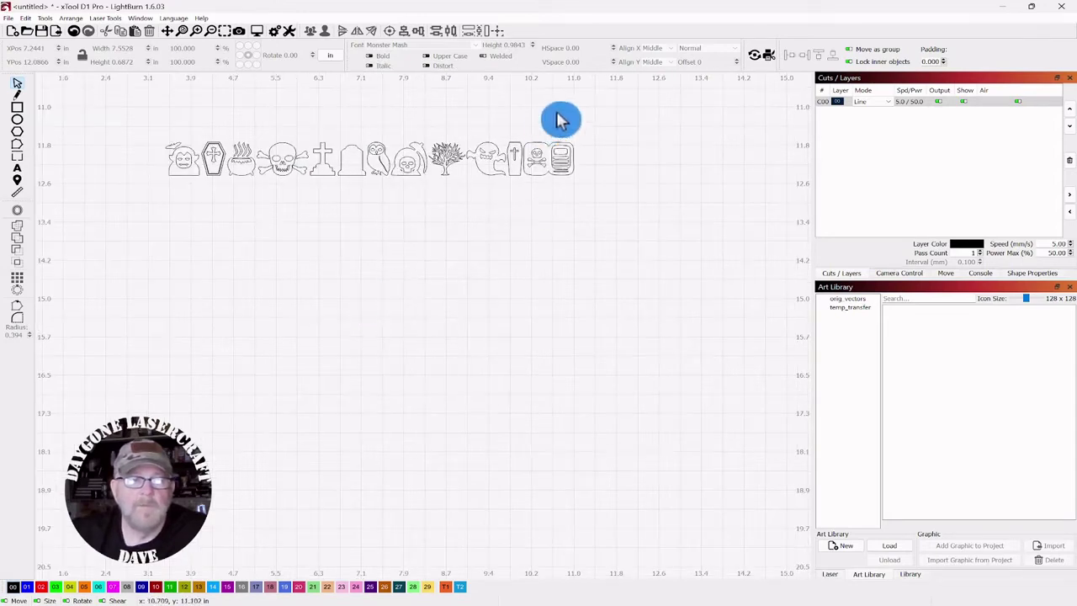
{"action": "left_click_drag", "start_coordinate": [560, 117], "coordinate": [79, 185]}
{"action": "scroll", "coordinate": [284, 210], "scroll_direction": "up", "scroll_amount": 1}
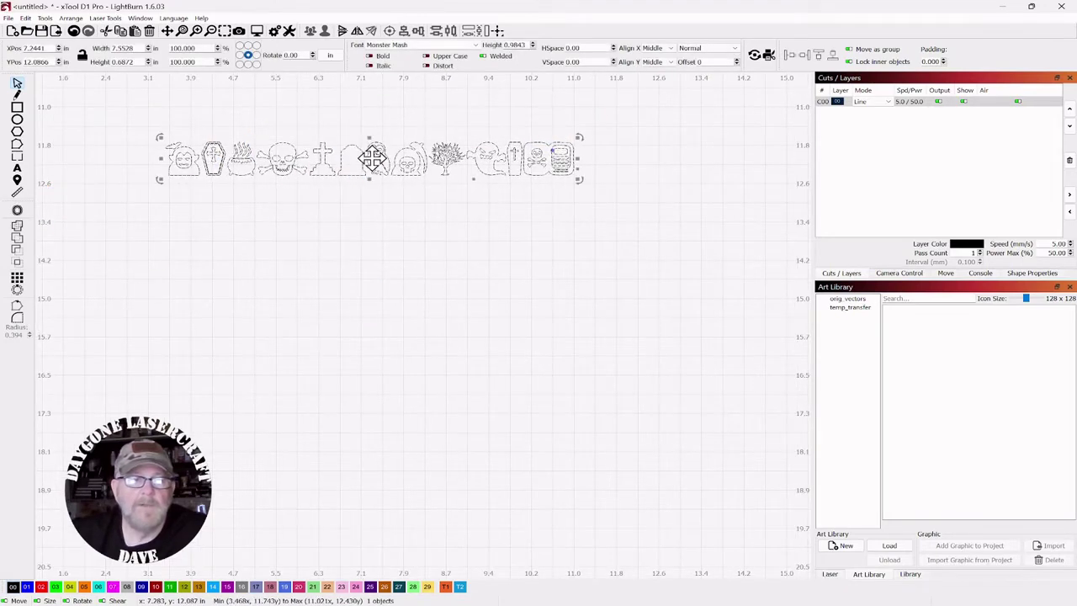
{"action": "left_click_drag", "start_coordinate": [373, 158], "coordinate": [433, 212]}
{"action": "scroll", "coordinate": [404, 287], "scroll_direction": "right", "scroll_amount": 2}
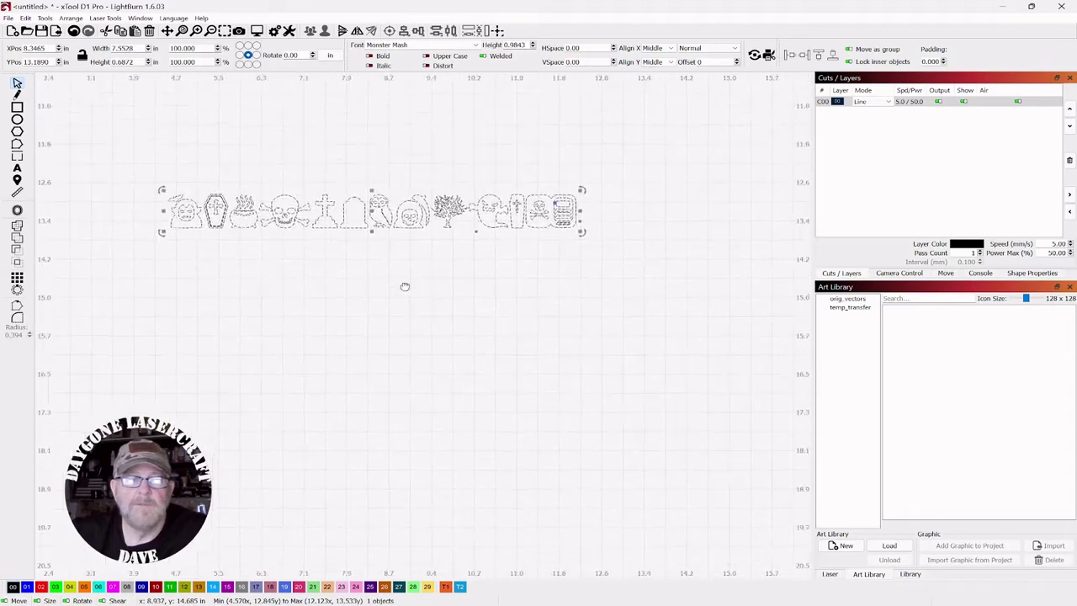
{"action": "left_click_drag", "start_coordinate": [405, 287], "coordinate": [466, 277]}
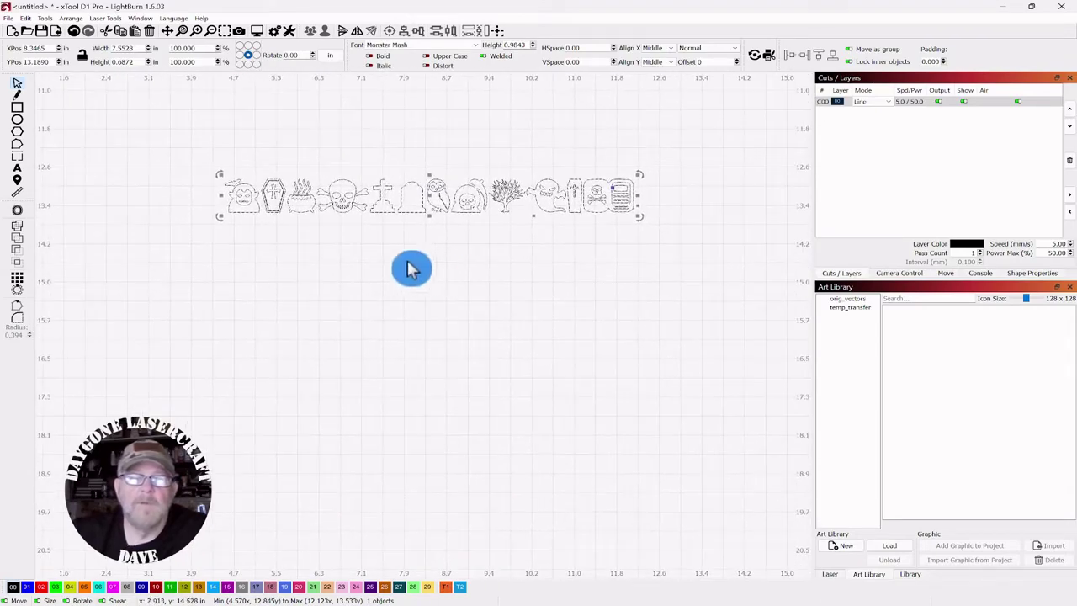
{"action": "scroll", "coordinate": [391, 274], "scroll_direction": "up", "scroll_amount": 3}
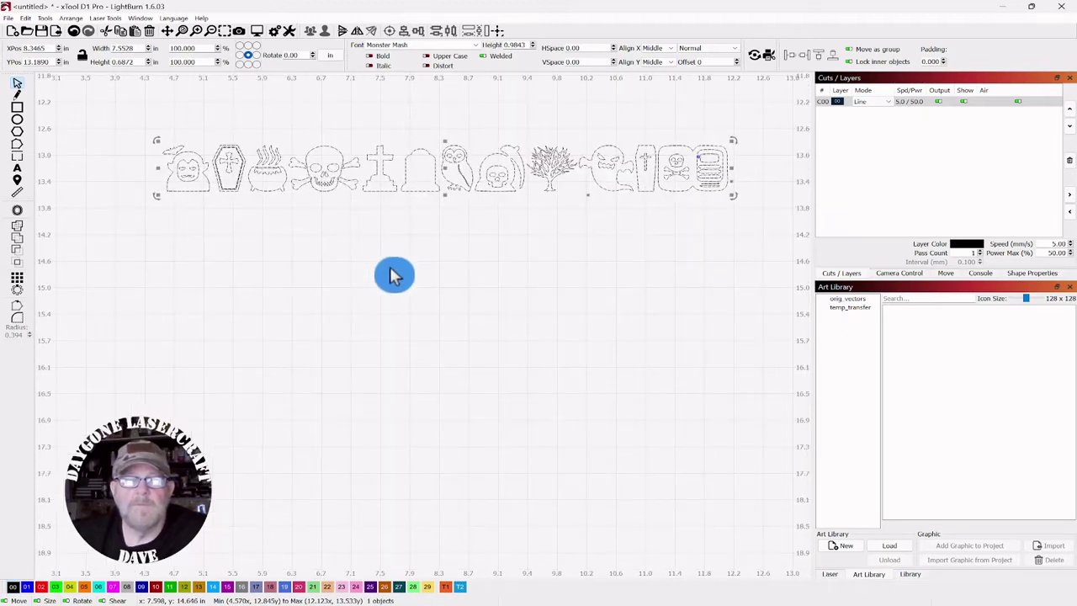
{"action": "left_click", "coordinate": [435, 260]}
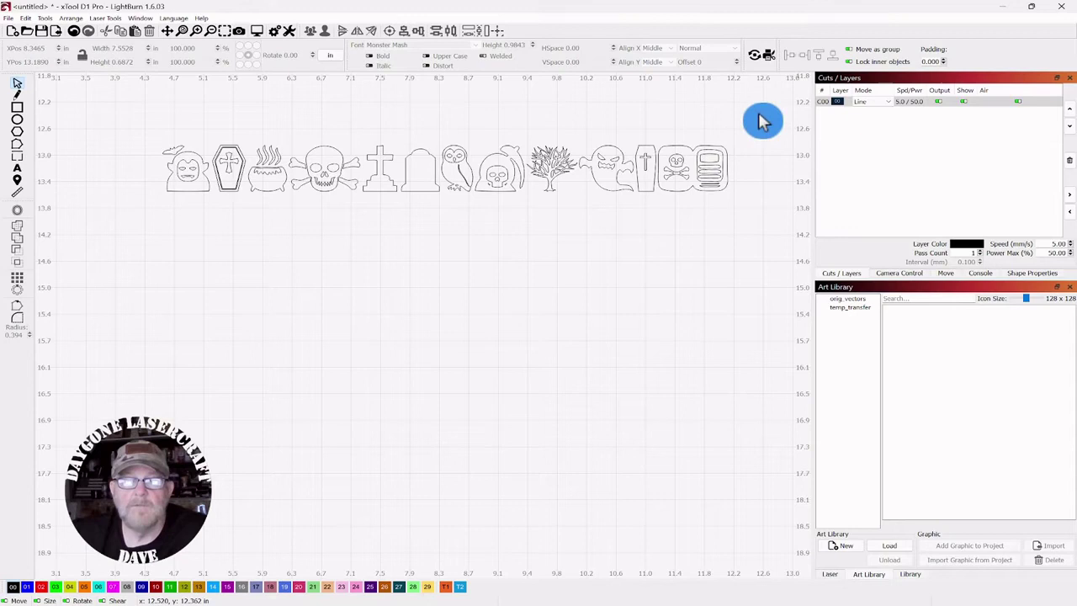
{"action": "left_click_drag", "start_coordinate": [757, 111], "coordinate": [153, 267]}
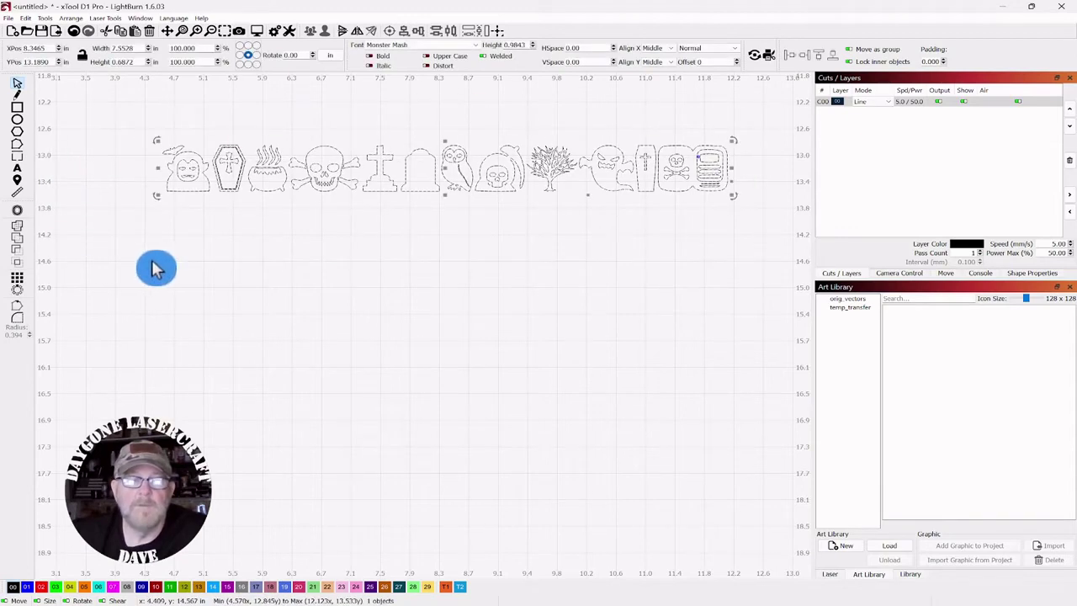
- Convert the selected glyph text into editable paths
{"action": "right_click", "coordinate": [449, 171]}
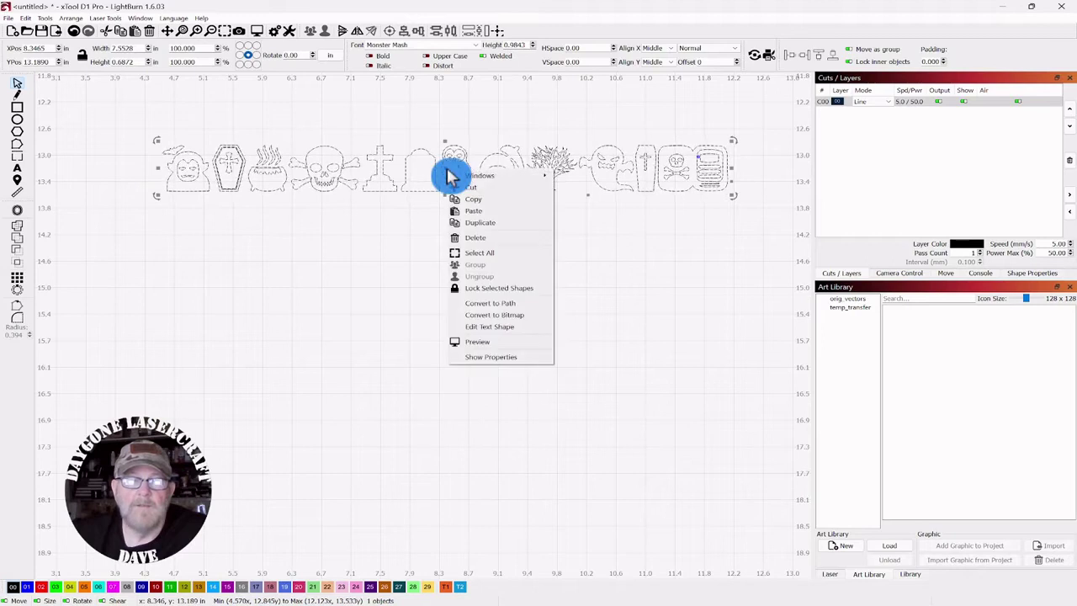
{"action": "left_click", "coordinate": [504, 303]}
{"action": "left_click", "coordinate": [383, 266]}
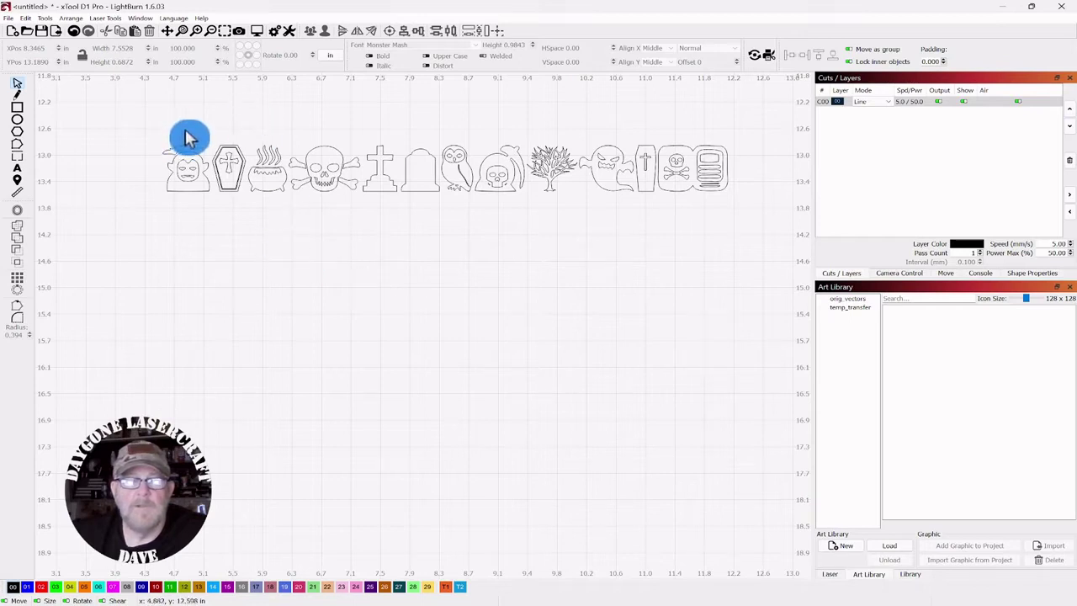
- Pull the vampire and coffin glyphs down below the row and zoom in on them
{"action": "left_click_drag", "start_coordinate": [188, 138], "coordinate": [167, 237]}
{"action": "left_click", "coordinate": [260, 231]}
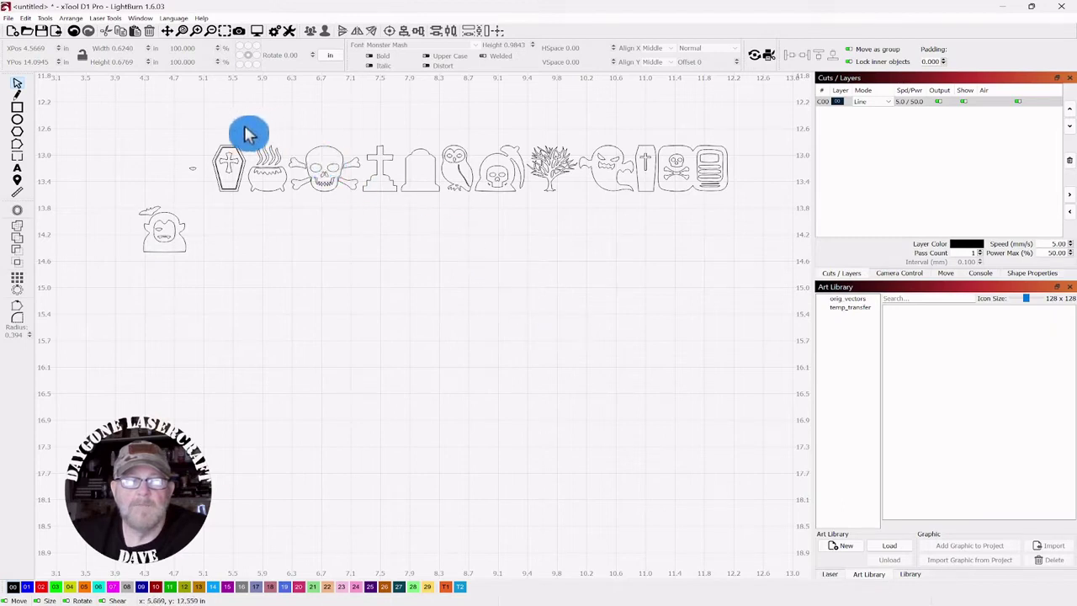
{"action": "left_click", "coordinate": [232, 184]}
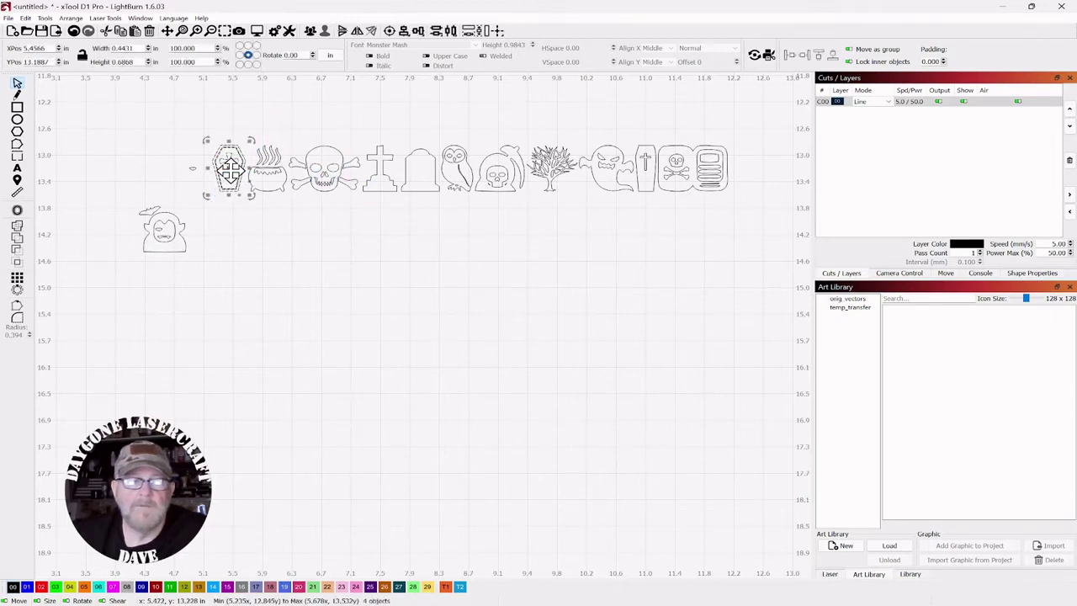
{"action": "left_click_drag", "start_coordinate": [229, 168], "coordinate": [331, 279]}
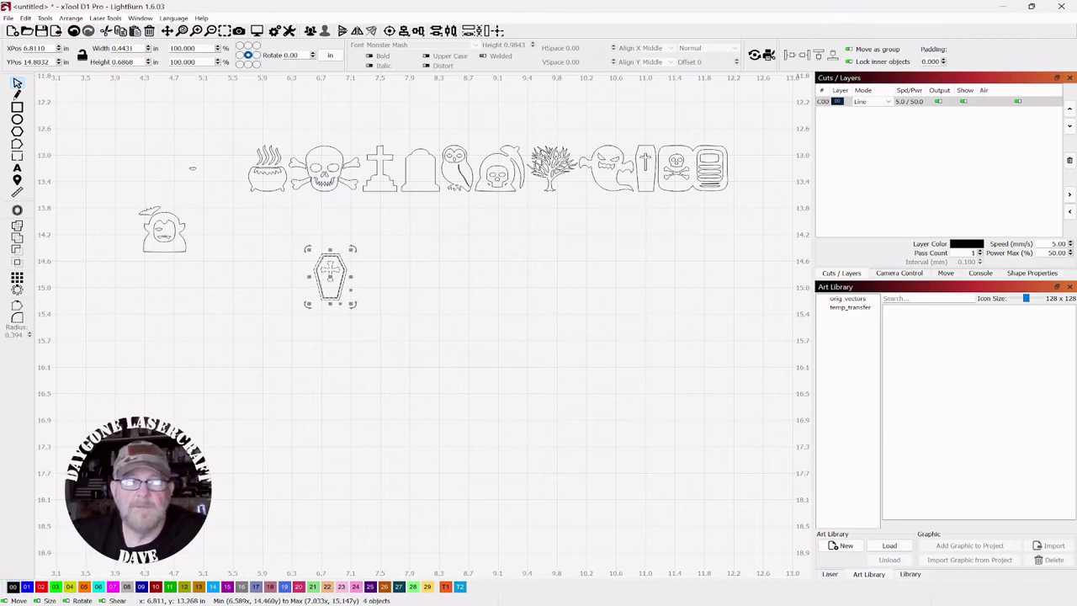
{"action": "scroll", "coordinate": [458, 265], "scroll_direction": "up", "scroll_amount": 3}
{"action": "left_click_drag", "start_coordinate": [437, 243], "coordinate": [653, 236]}
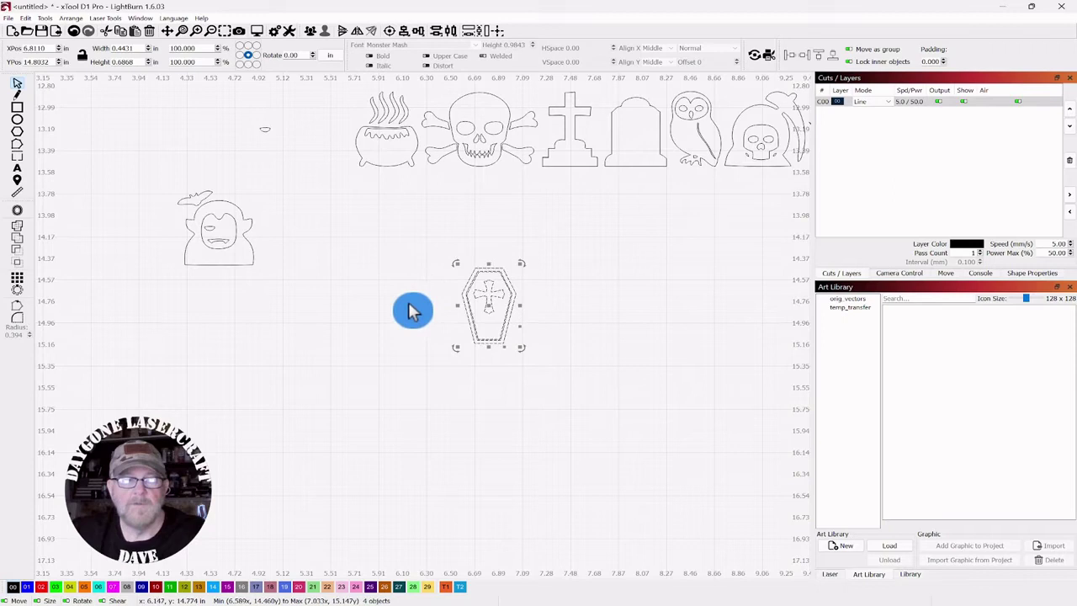
- Undo the coffin move so it stands back in the row
{"action": "key", "text": "ctrl+z"}
{"action": "key", "text": "ctrl+z"}
{"action": "key", "text": "ctrl+z"}
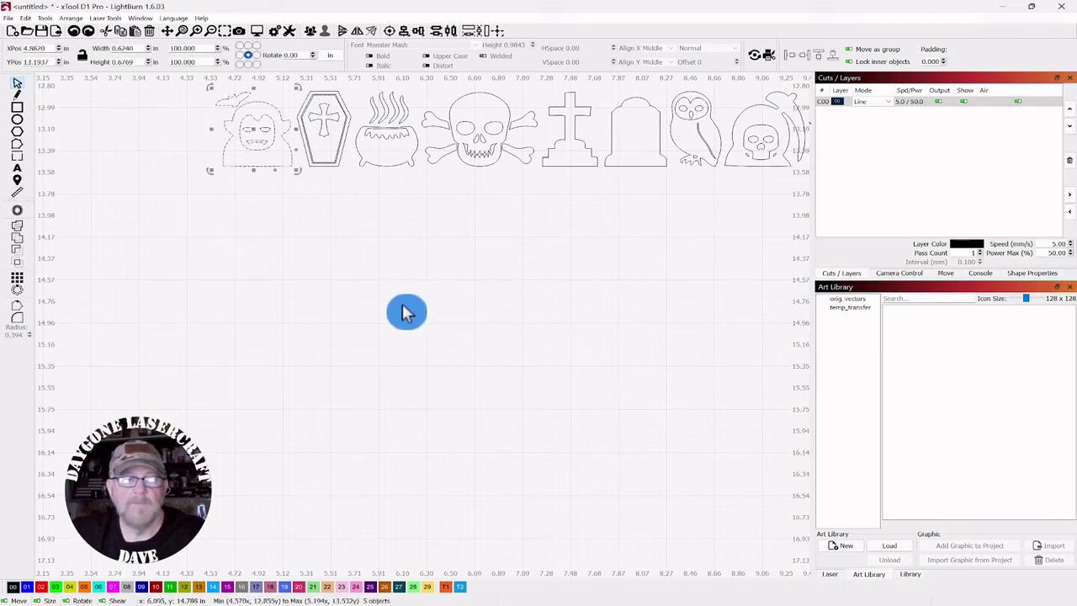
{"action": "left_click", "coordinate": [408, 310]}
{"action": "left_click_drag", "start_coordinate": [490, 243], "coordinate": [403, 344]}
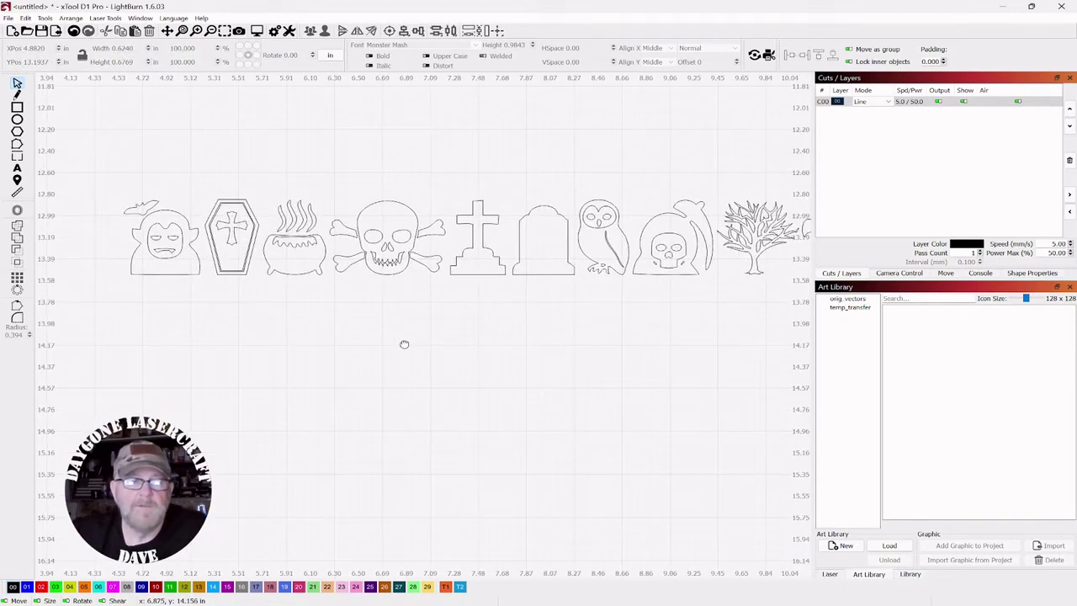
{"action": "left_click", "coordinate": [185, 192]}
- Group the vampire's parts and move it below the row, then group the coffin's parts
{"action": "left_click_drag", "start_coordinate": [195, 196], "coordinate": [118, 295]}
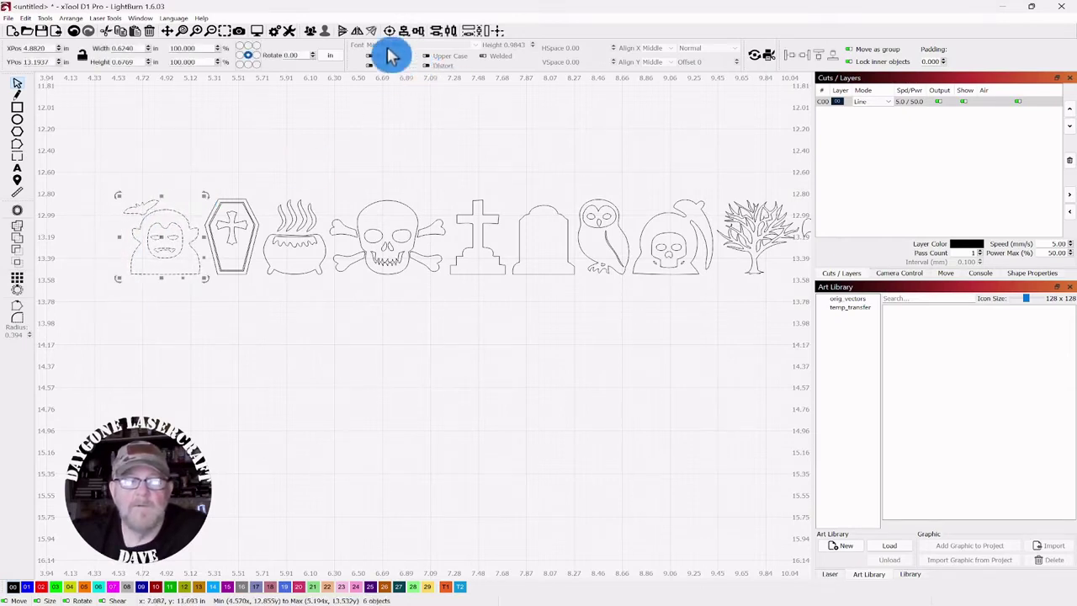
{"action": "left_click", "coordinate": [312, 31]}
{"action": "left_click", "coordinate": [344, 361]}
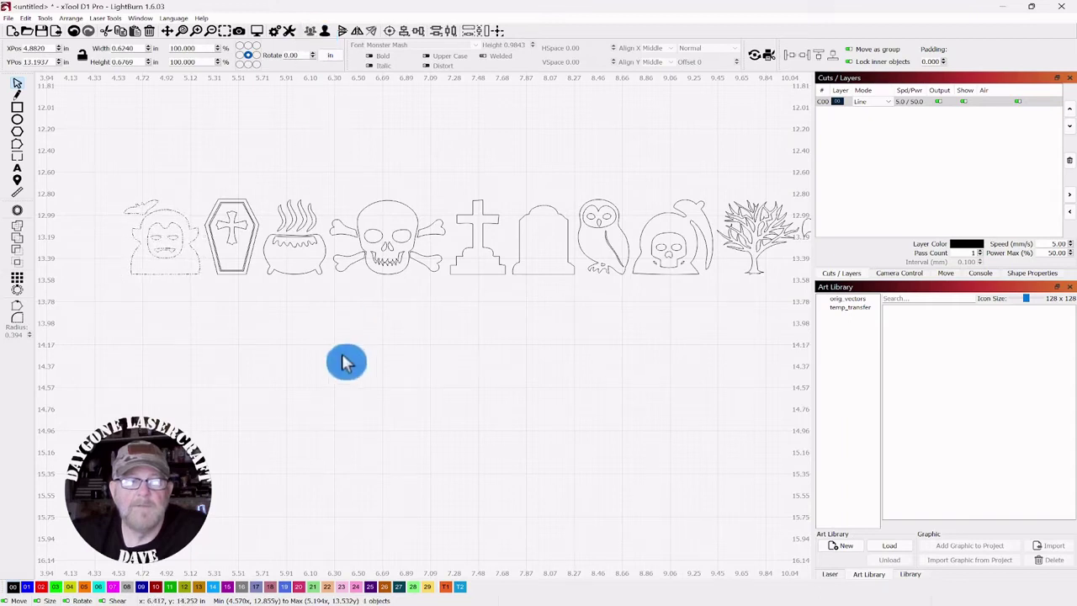
{"action": "left_click", "coordinate": [132, 266]}
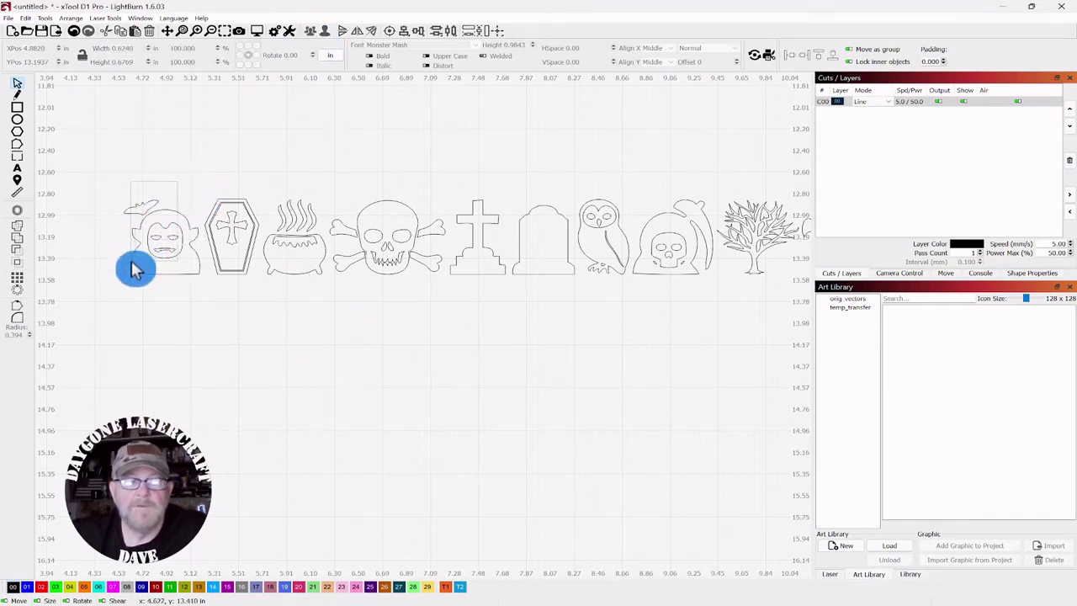
{"action": "left_click_drag", "start_coordinate": [124, 242], "coordinate": [291, 291]}
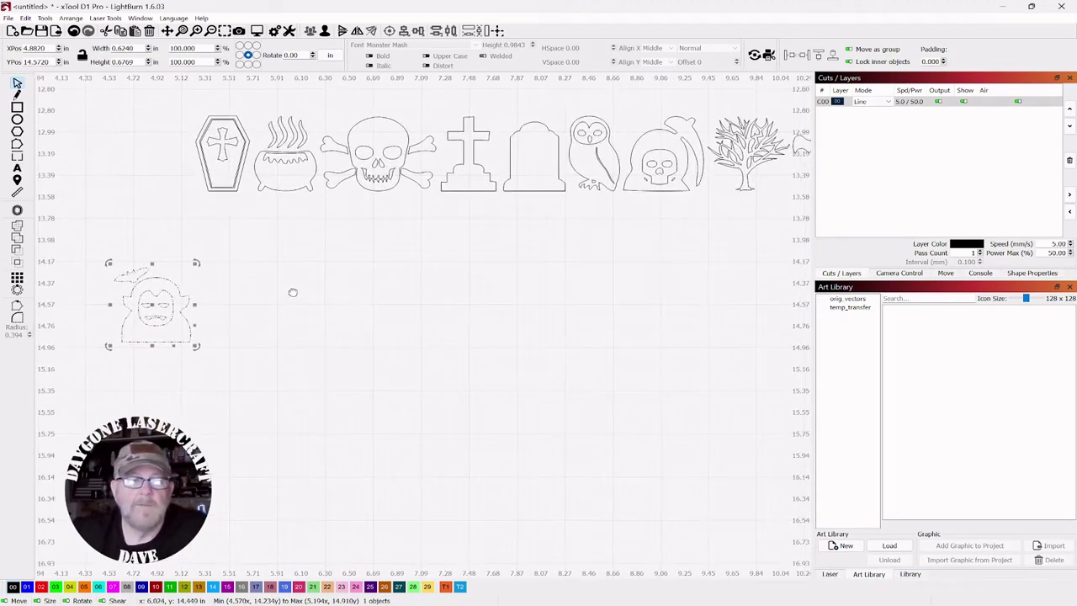
{"action": "left_click", "coordinate": [329, 271]}
{"action": "left_click_drag", "start_coordinate": [248, 110], "coordinate": [182, 210]}
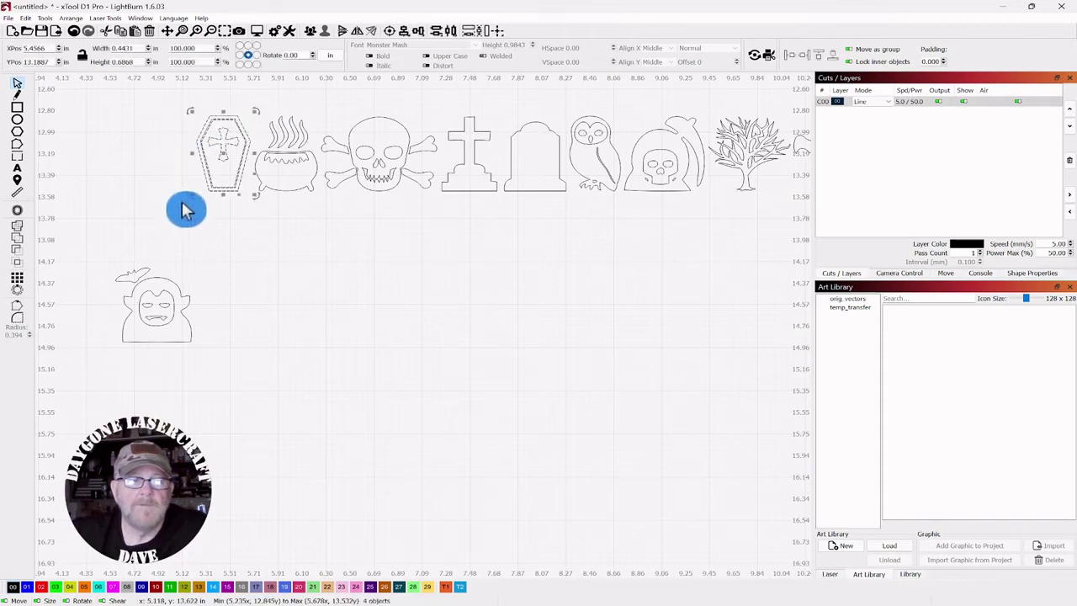
{"action": "left_click", "coordinate": [309, 35]}
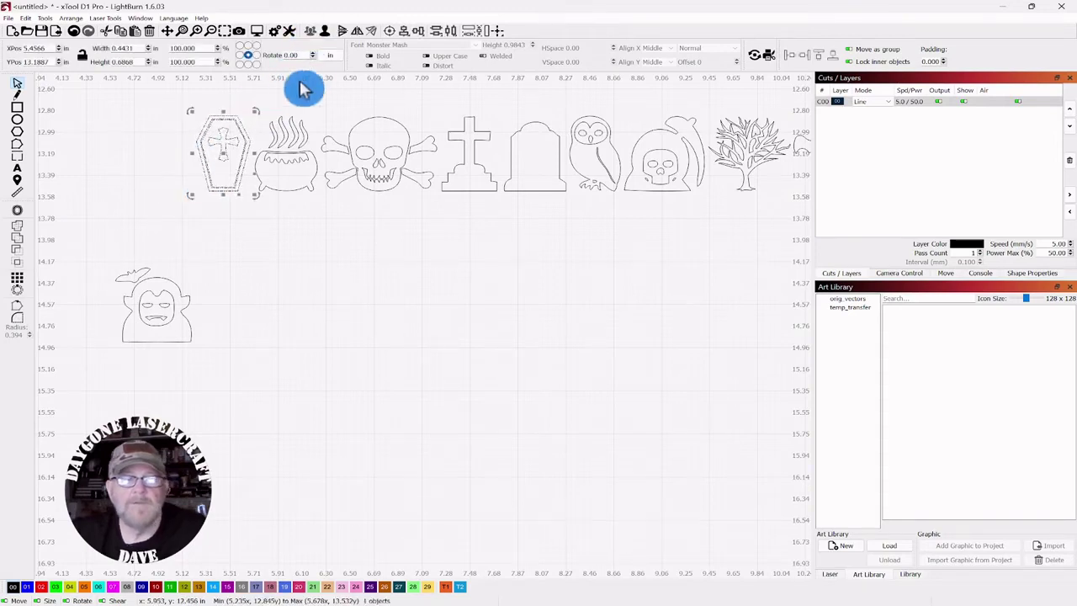
- Nudge the coffin left, then group the cauldron's parts and move it down below the row
{"action": "key", "text": "Left"}
{"action": "key", "text": "Left"}
{"action": "left_click", "coordinate": [360, 242]}
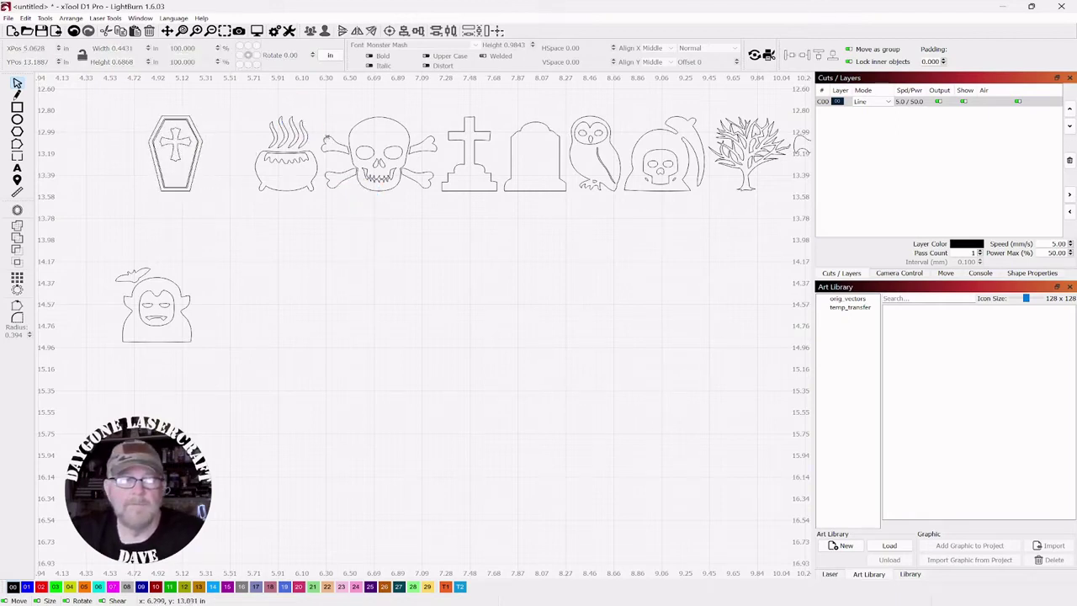
{"action": "left_click_drag", "start_coordinate": [248, 204], "coordinate": [249, 205]}
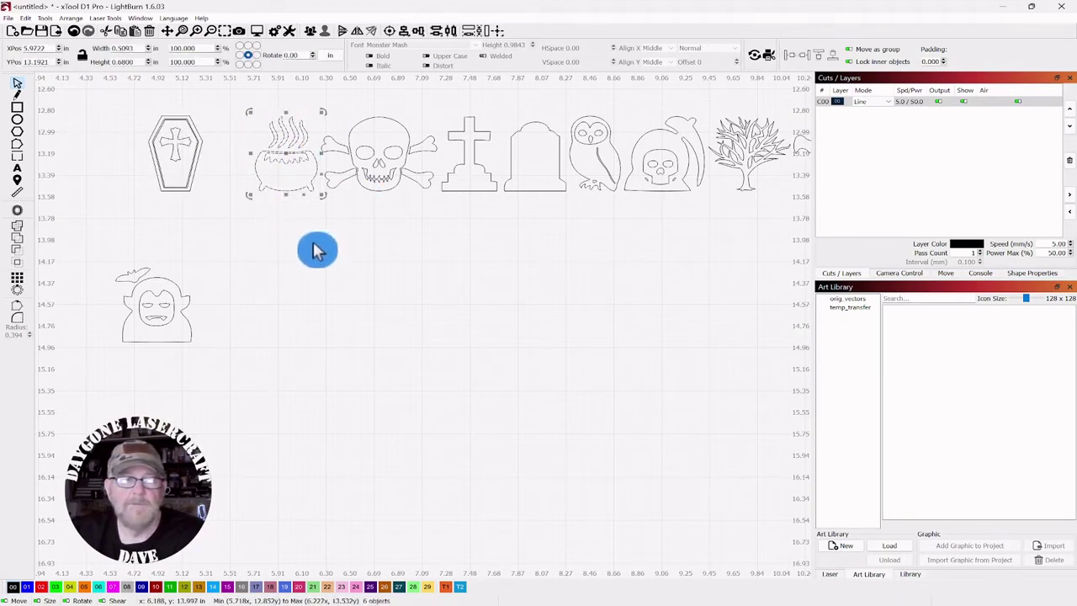
{"action": "left_click", "coordinate": [311, 38]}
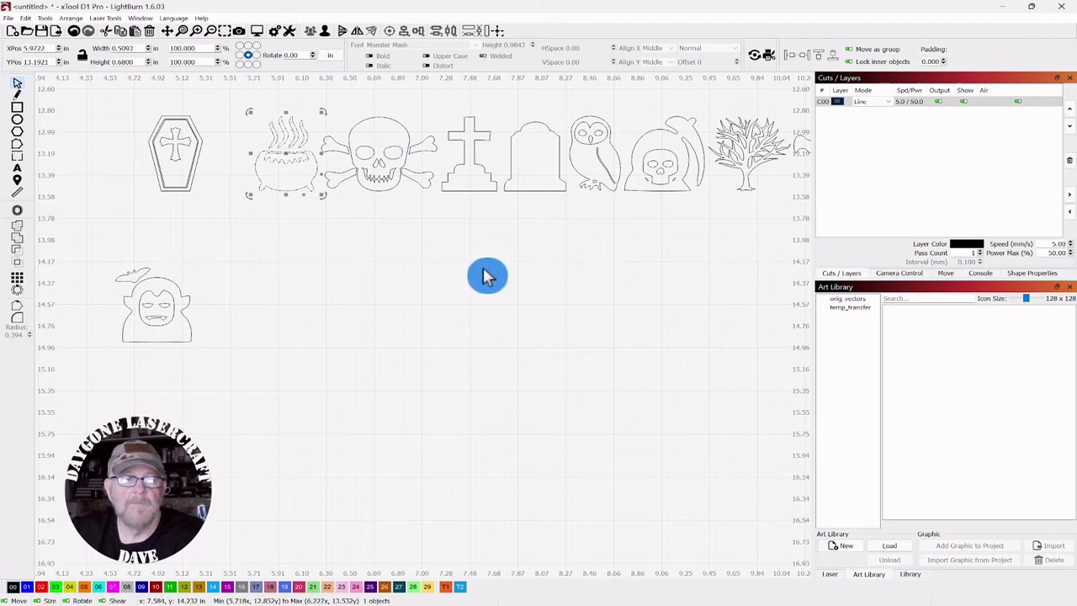
{"action": "key", "text": "Down"}
{"action": "key", "text": "Down"}
{"action": "key", "text": "Down"}
{"action": "key", "text": "Down"}
{"action": "key", "text": "Down"}
{"action": "key", "text": "Down"}
{"action": "key", "text": "Down"}
{"action": "key", "text": "Down"}
{"action": "key", "text": "Down"}
{"action": "key", "text": "Down"}
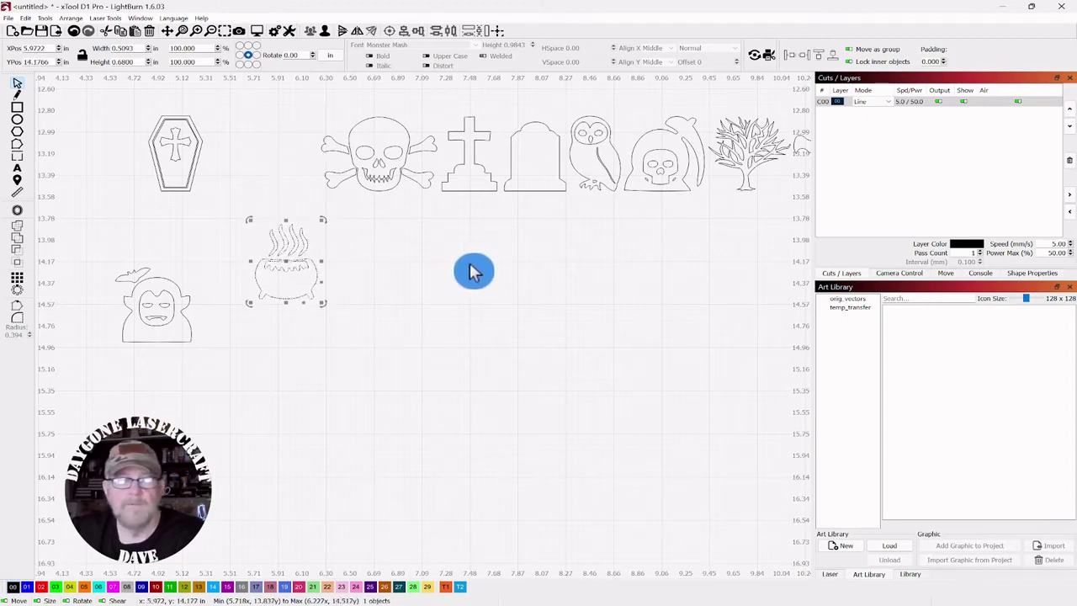
- Group the skull and crossbones and shift it left, then nudge both tombstones left
{"action": "left_click_drag", "start_coordinate": [412, 101], "coordinate": [350, 201]}
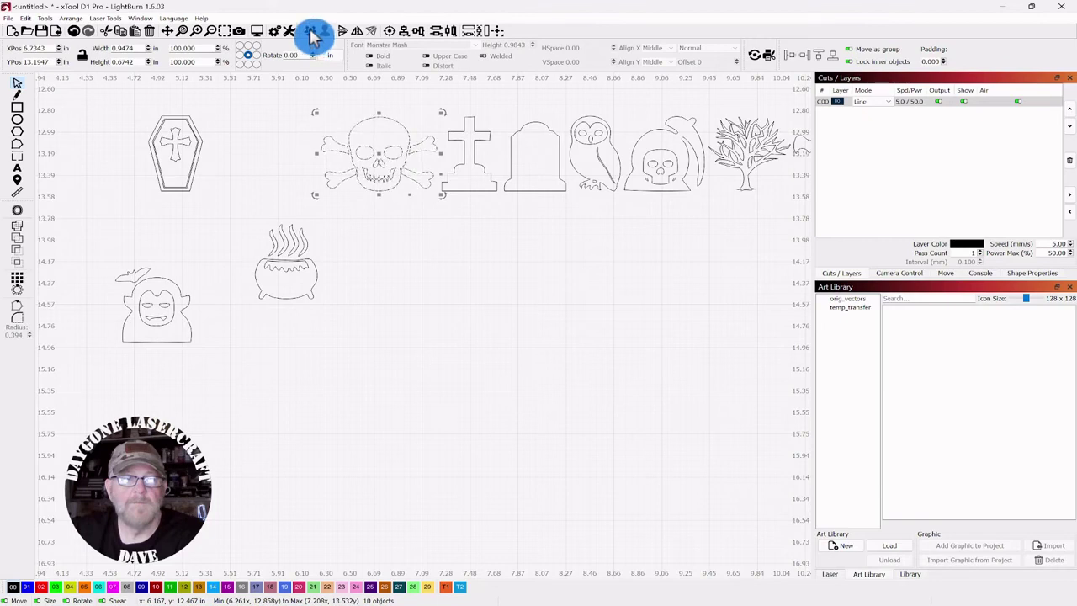
{"action": "left_click", "coordinate": [500, 243]}
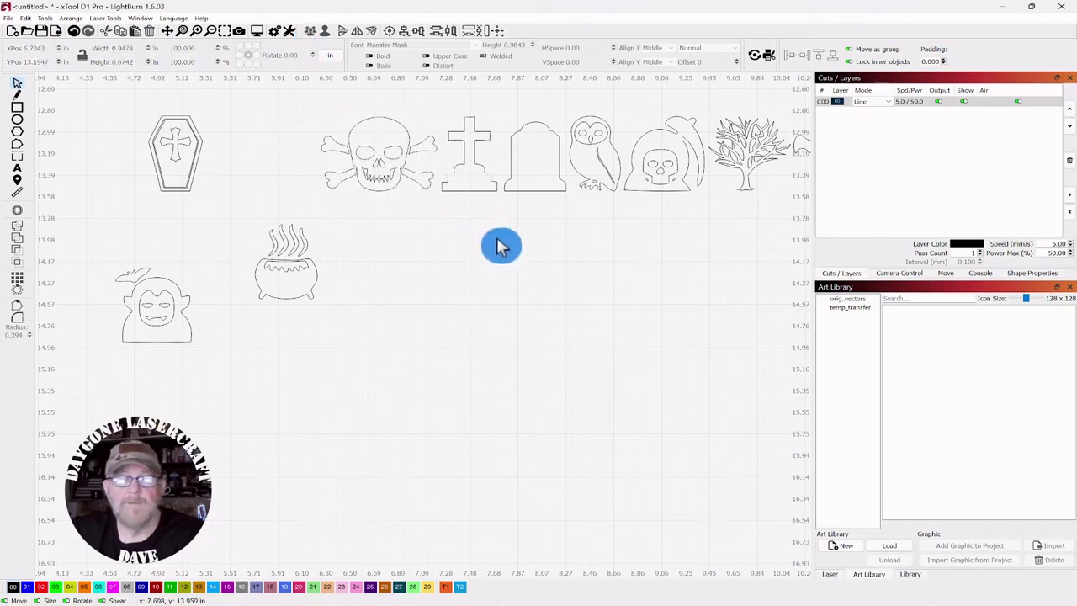
{"action": "left_click", "coordinate": [388, 132]}
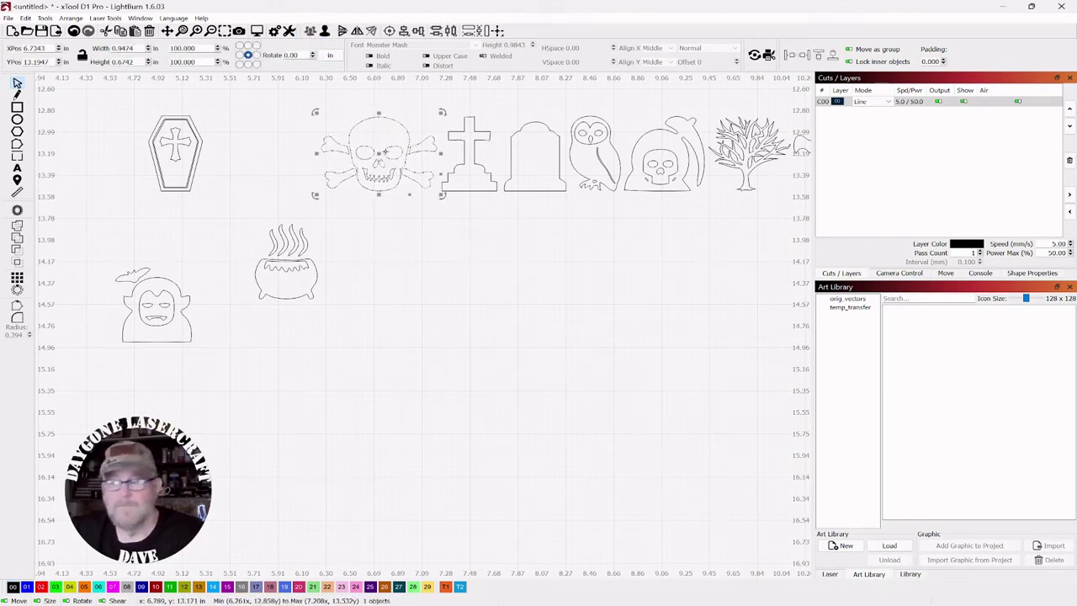
{"action": "left_click_drag", "start_coordinate": [379, 156], "coordinate": [307, 156]}
{"action": "left_click", "coordinate": [548, 306]}
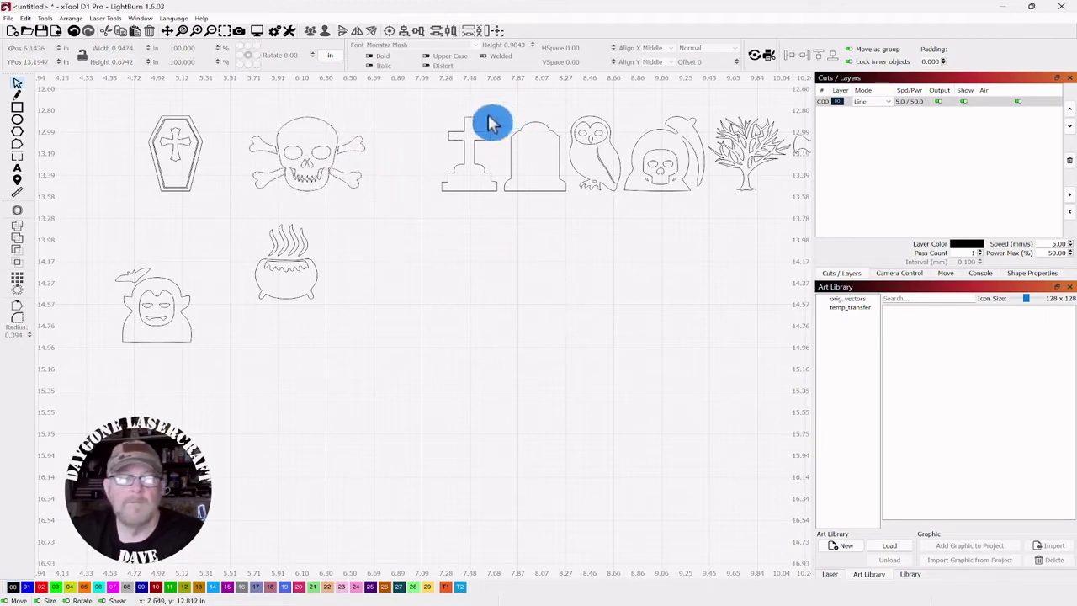
{"action": "left_click", "coordinate": [450, 204]}
{"action": "key", "text": "Left"}
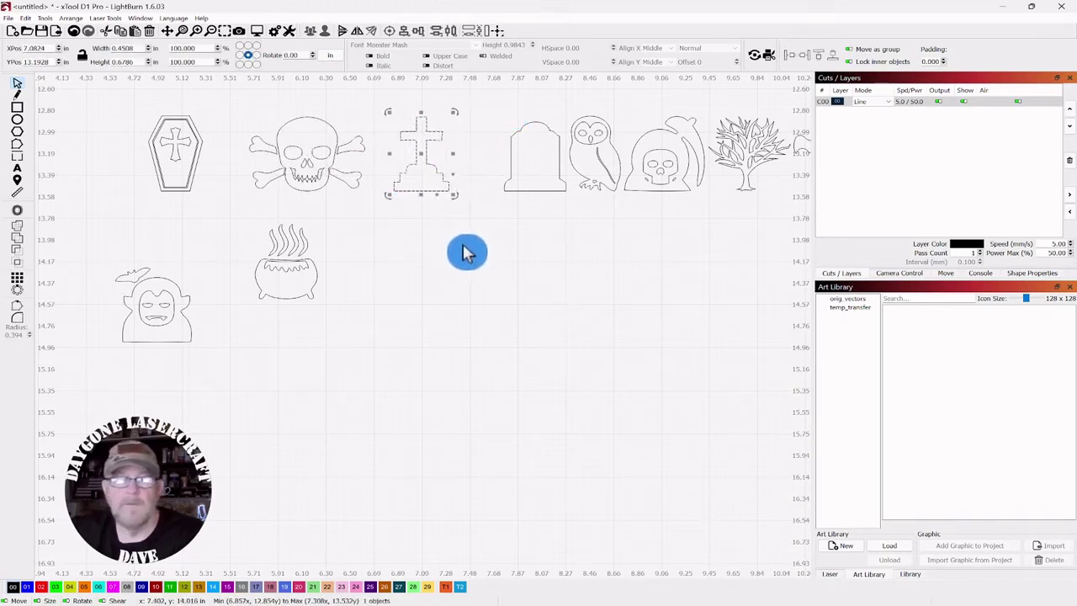
{"action": "left_click_drag", "start_coordinate": [562, 106], "coordinate": [497, 233]}
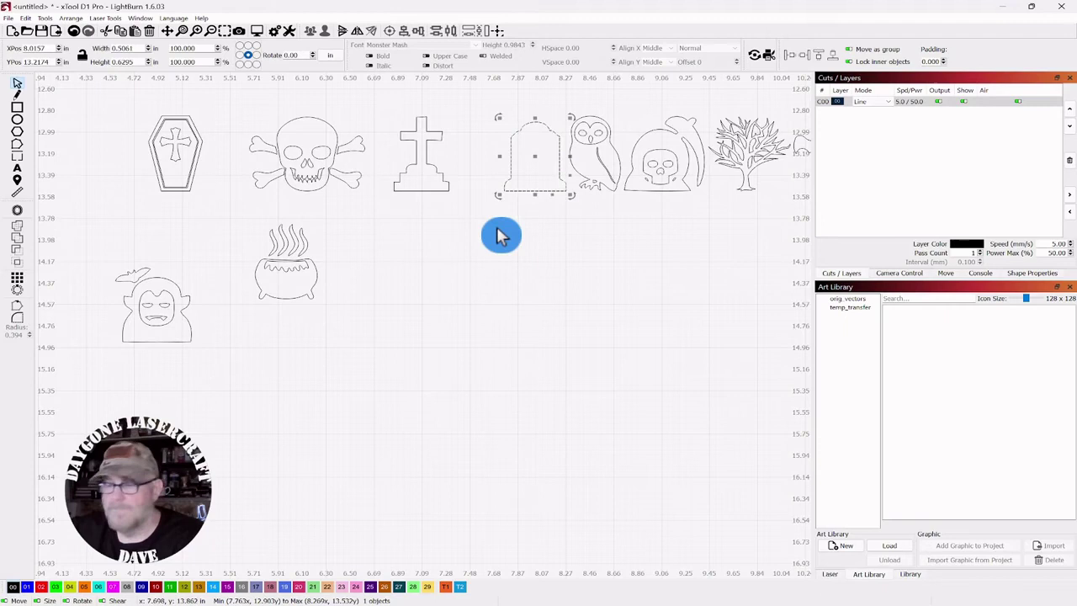
{"action": "key", "text": "Left"}
- Move the owl down below the tombstones and place the grim reaper beside it
{"action": "left_click_drag", "start_coordinate": [617, 108], "coordinate": [562, 192]}
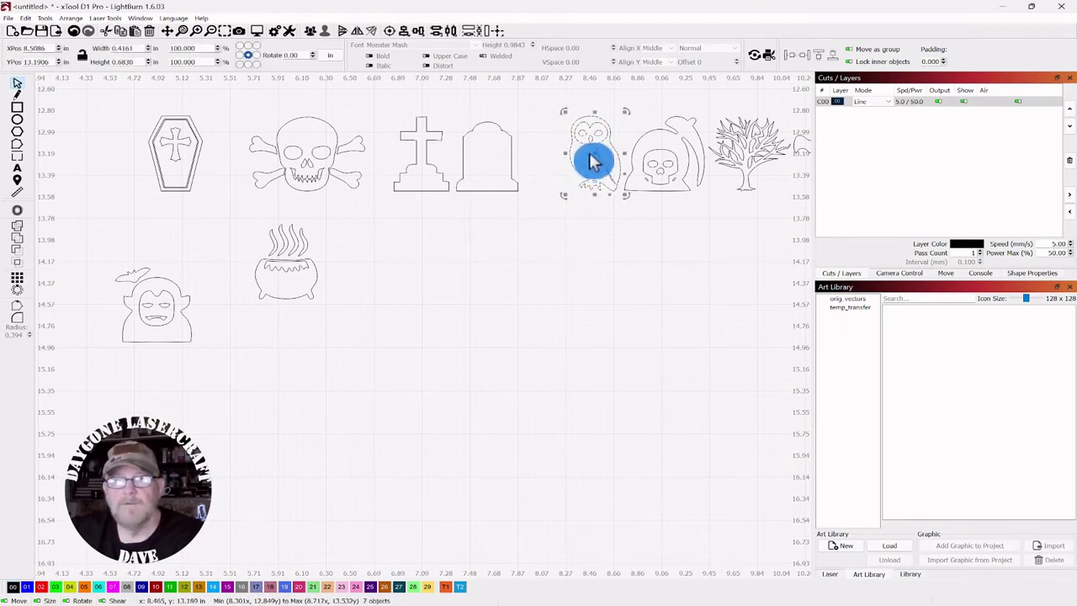
{"action": "left_click_drag", "start_coordinate": [594, 150], "coordinate": [422, 270]}
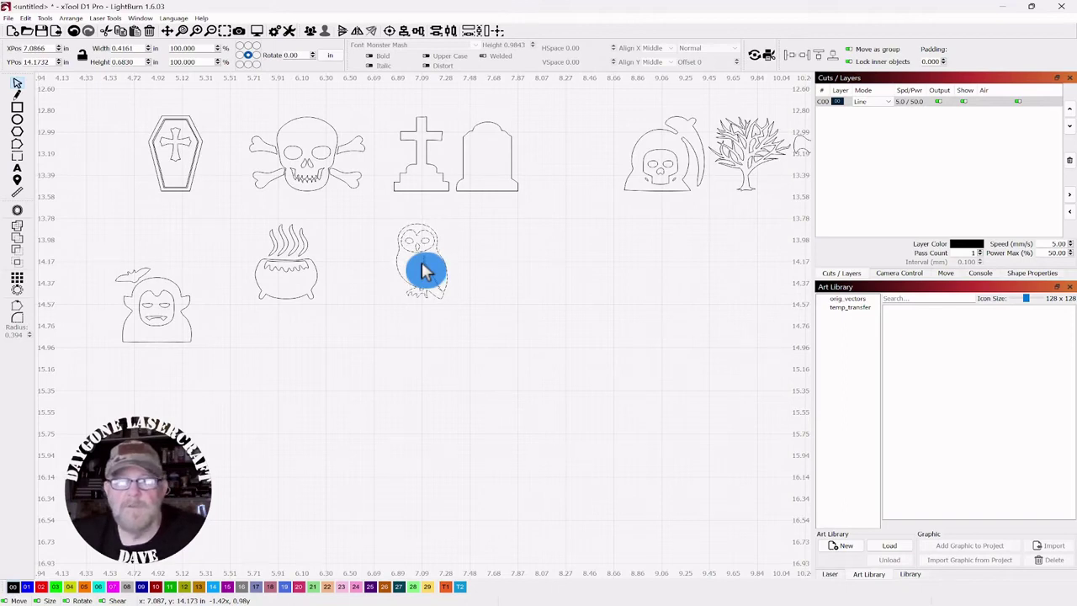
{"action": "left_click", "coordinate": [482, 243]}
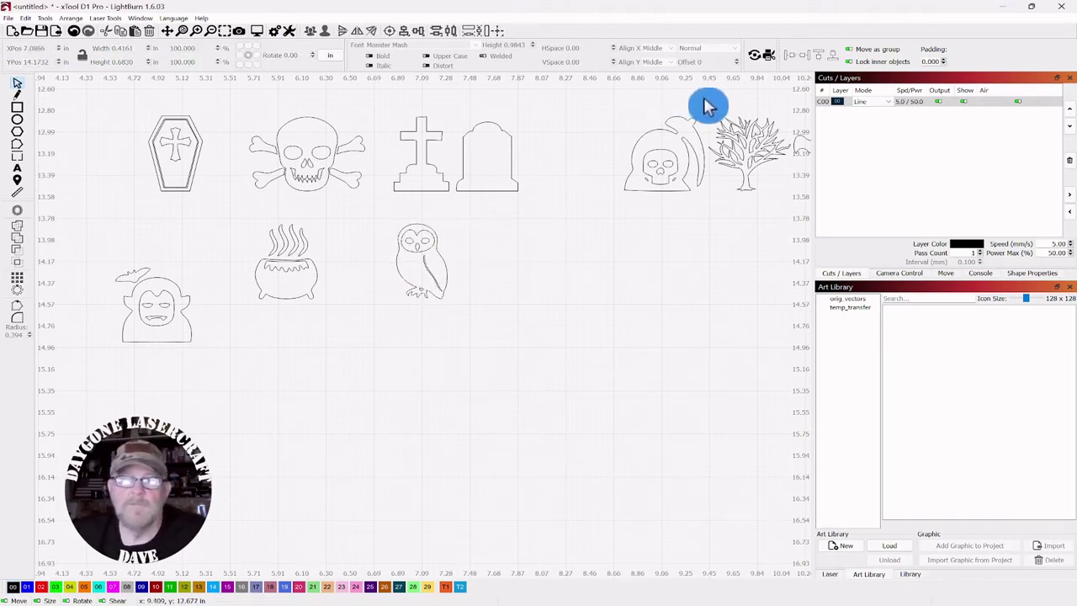
{"action": "left_click_drag", "start_coordinate": [707, 105], "coordinate": [610, 202]}
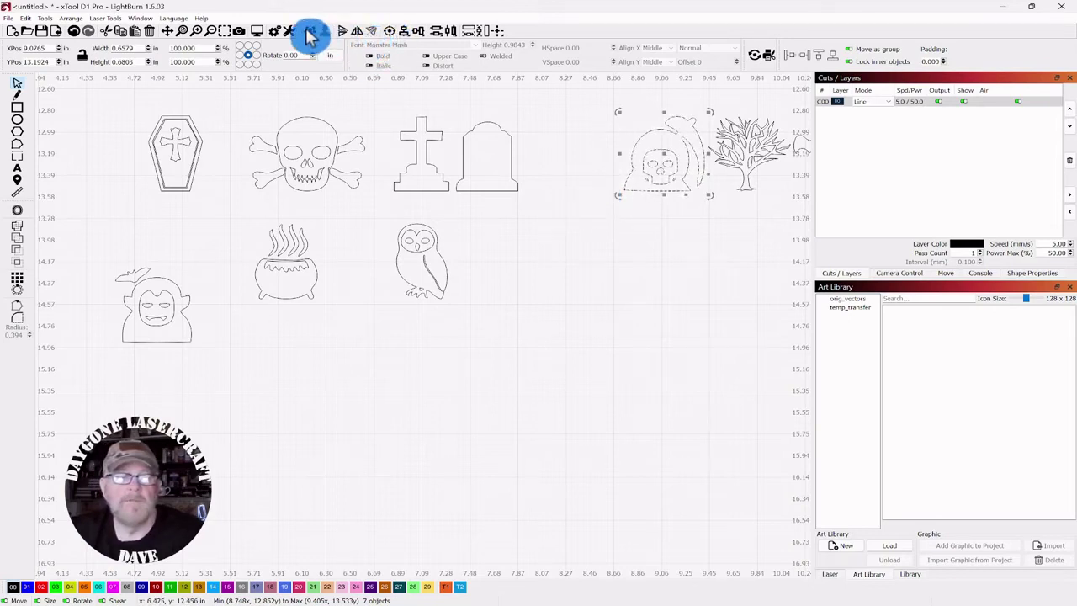
{"action": "left_click_drag", "start_coordinate": [517, 241], "coordinate": [353, 315]}
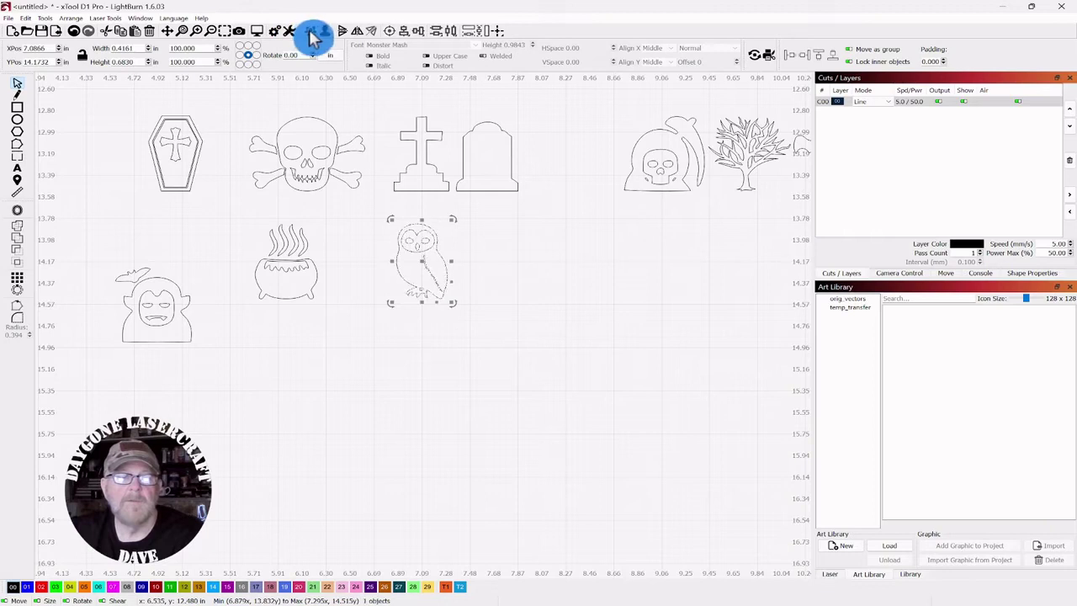
{"action": "left_click", "coordinate": [601, 308]}
{"action": "left_click", "coordinate": [651, 166]}
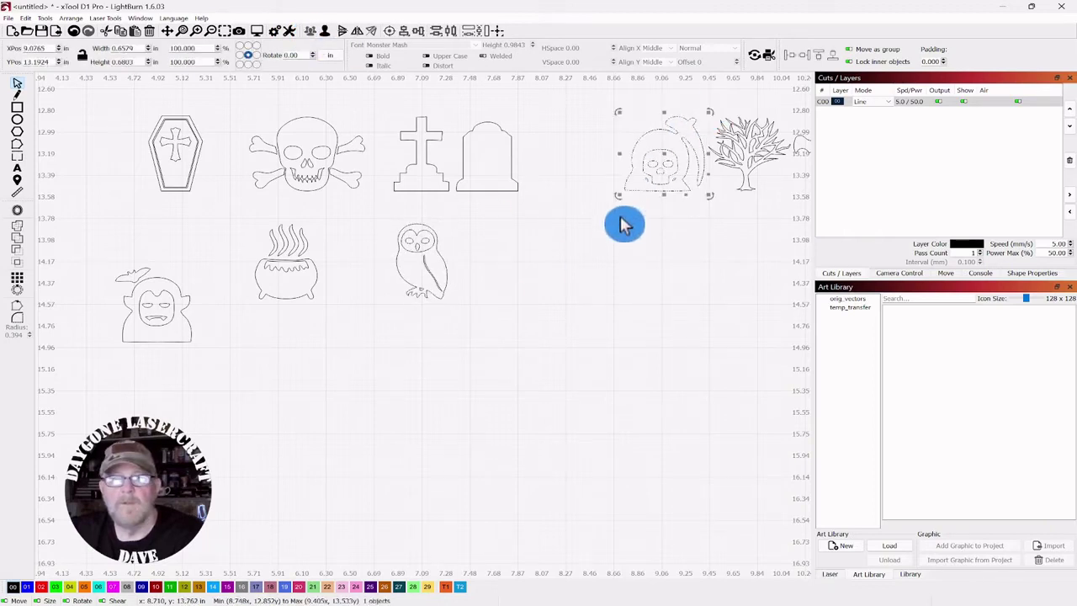
{"action": "left_click_drag", "start_coordinate": [665, 156], "coordinate": [545, 273]}
{"action": "left_click", "coordinate": [644, 233]}
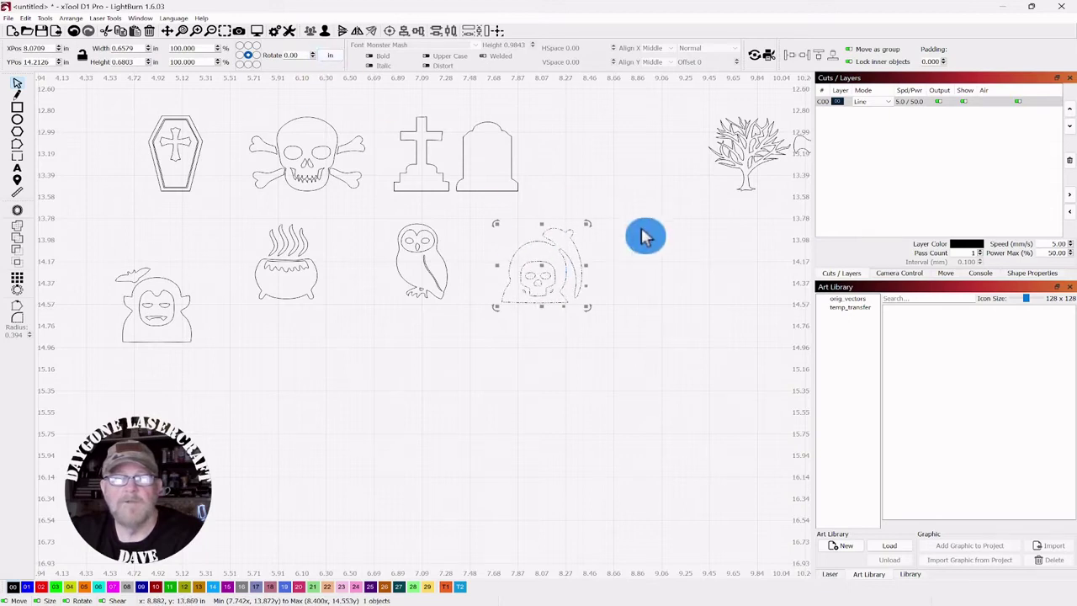
{"action": "scroll", "coordinate": [651, 183], "scroll_direction": "down", "scroll_amount": 3}
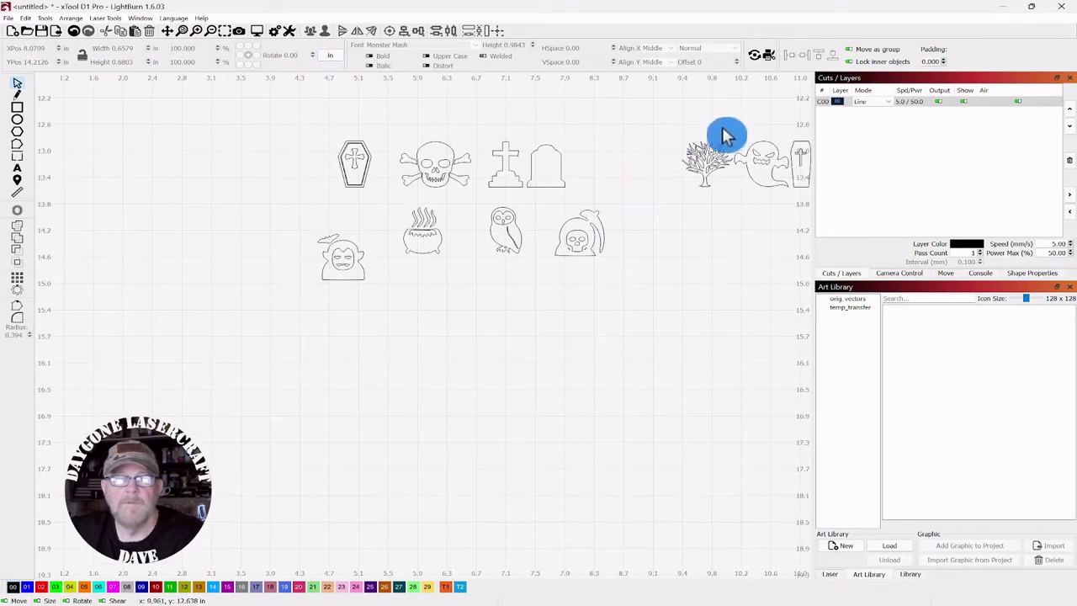
- Group the tree and the ghost glyphs, moving the tree left of the coffin and the ghost up-left
{"action": "left_click_drag", "start_coordinate": [723, 135], "coordinate": [674, 195]}
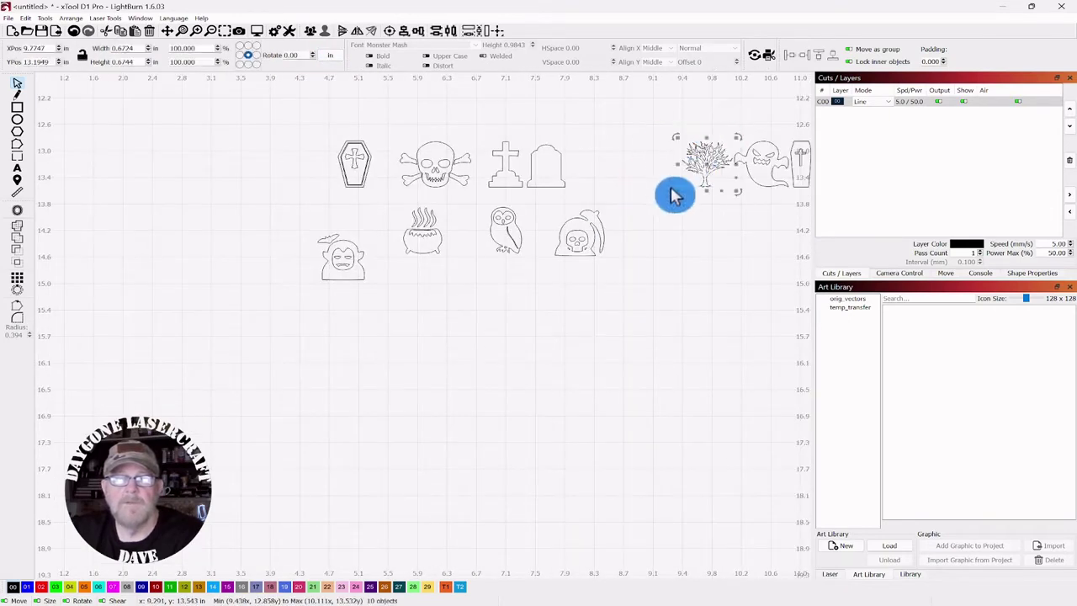
{"action": "left_click", "coordinate": [310, 31]}
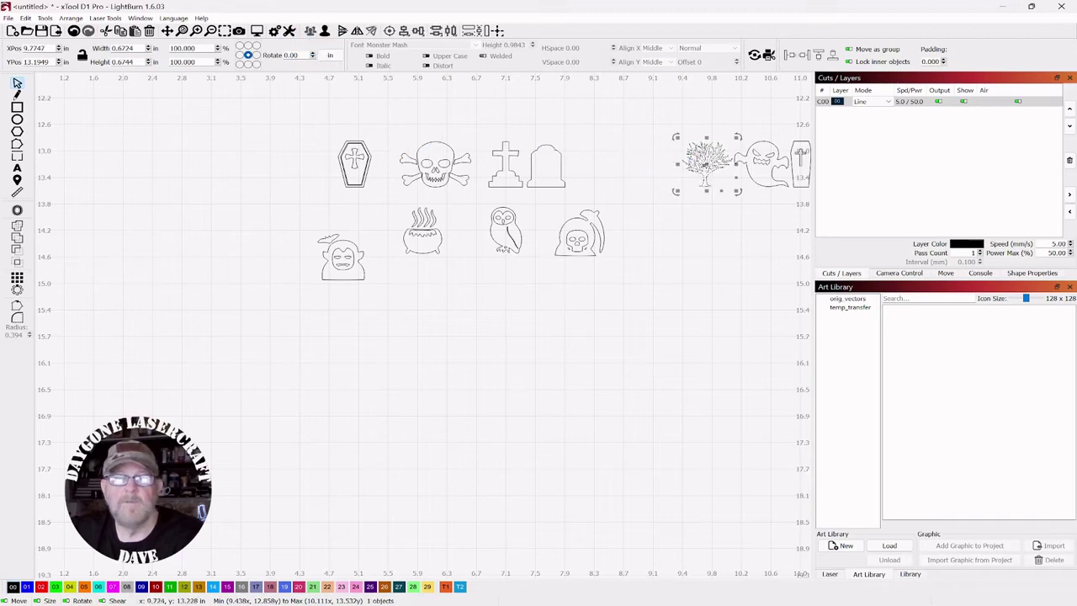
{"action": "left_click_drag", "start_coordinate": [706, 164], "coordinate": [273, 183]}
{"action": "left_click_drag", "start_coordinate": [762, 271], "coordinate": [476, 308]}
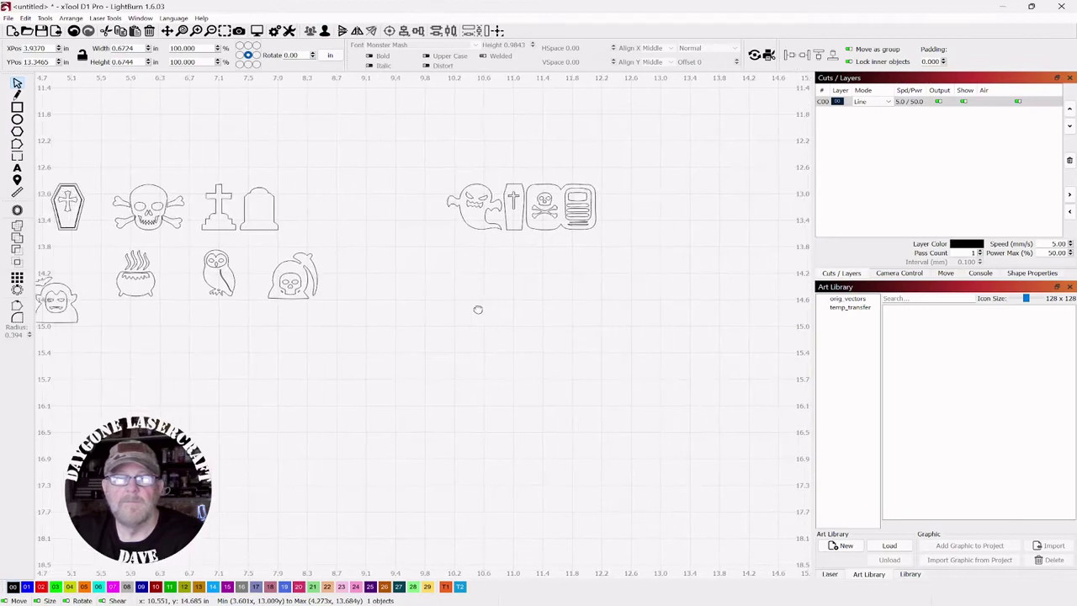
{"action": "left_click_drag", "start_coordinate": [492, 170], "coordinate": [444, 247]}
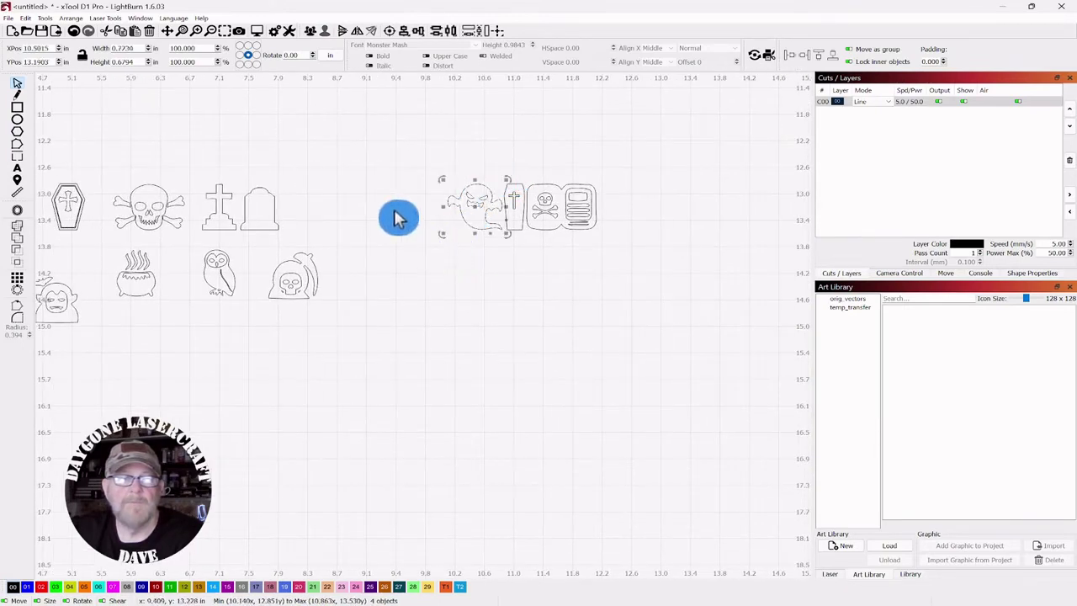
{"action": "left_click", "coordinate": [311, 32]}
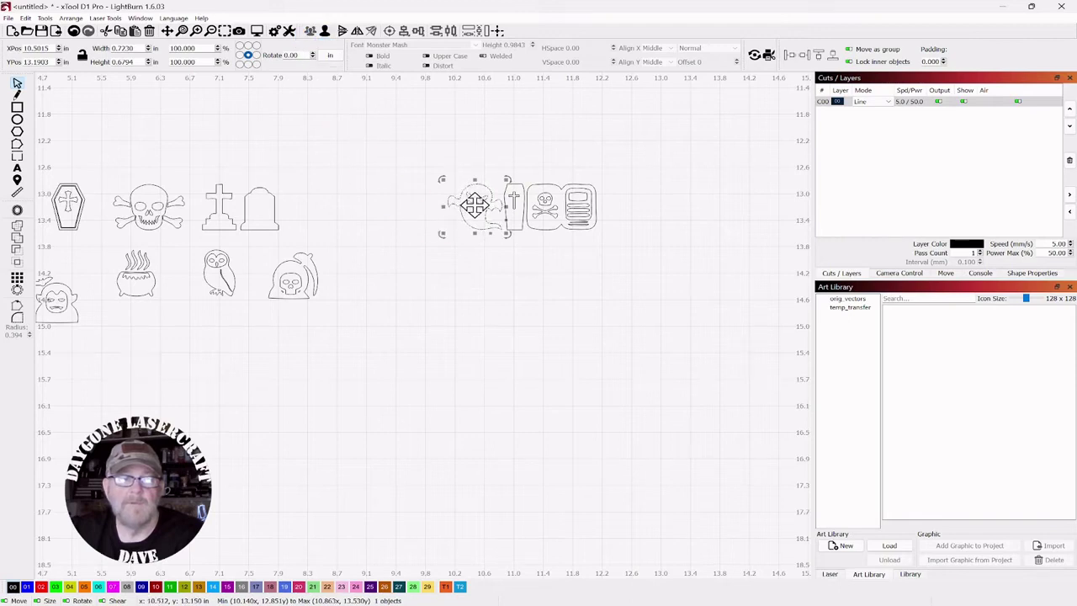
{"action": "left_click_drag", "start_coordinate": [475, 205], "coordinate": [344, 183]}
{"action": "left_click", "coordinate": [504, 228]}
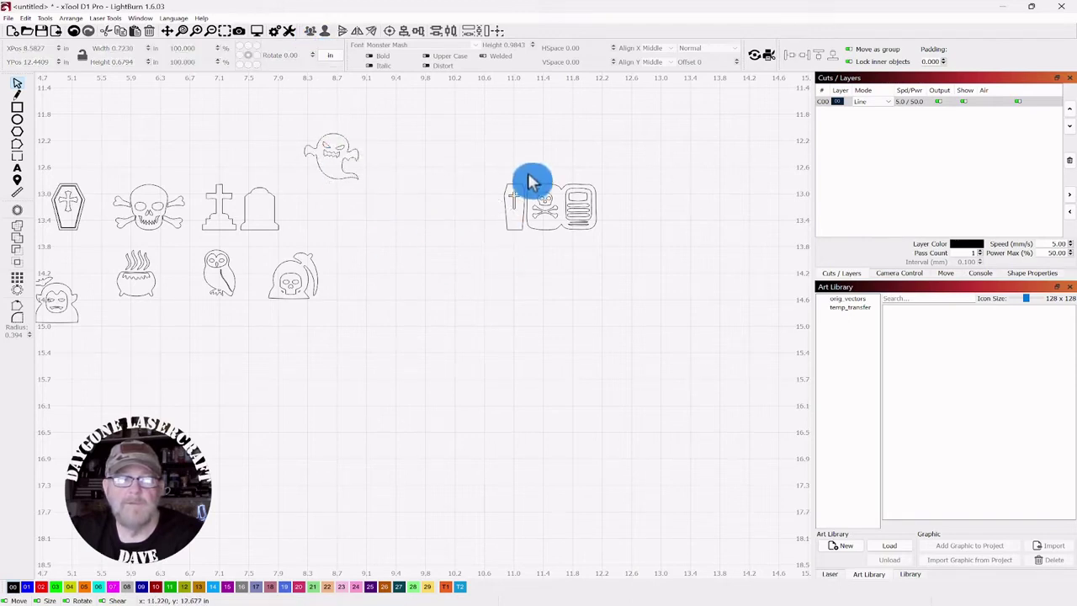
- Separate the small coffin from the skull-book, group each one, and nudge the skull-book left
{"action": "left_click_drag", "start_coordinate": [530, 181], "coordinate": [500, 230]}
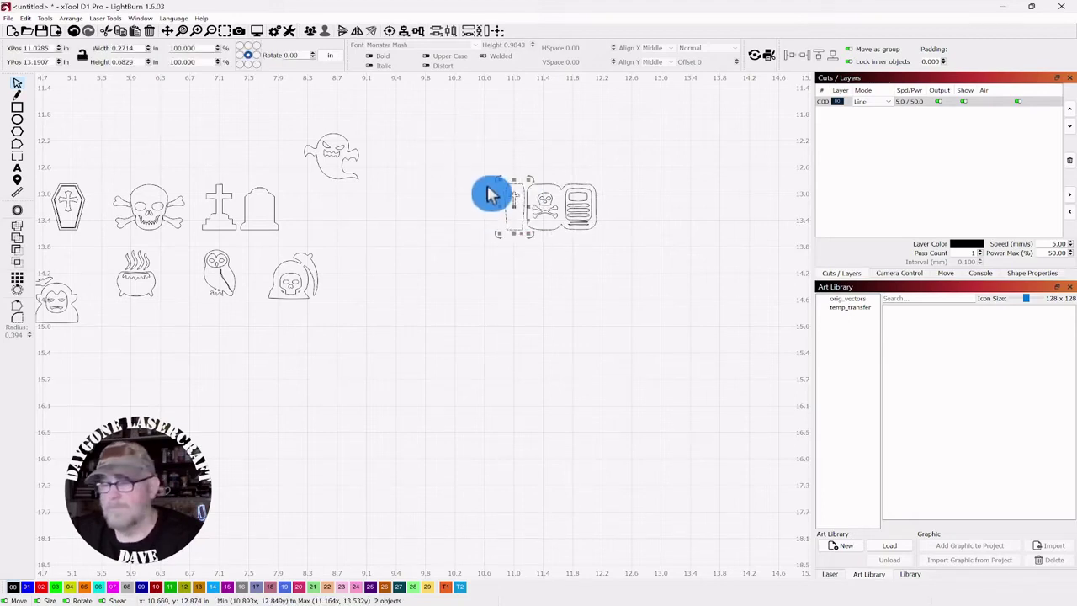
{"action": "left_click_drag", "start_coordinate": [494, 193], "coordinate": [454, 245]}
{"action": "left_click", "coordinate": [311, 34]}
{"action": "left_click", "coordinate": [505, 265]}
{"action": "left_click_drag", "start_coordinate": [626, 143], "coordinate": [476, 263]}
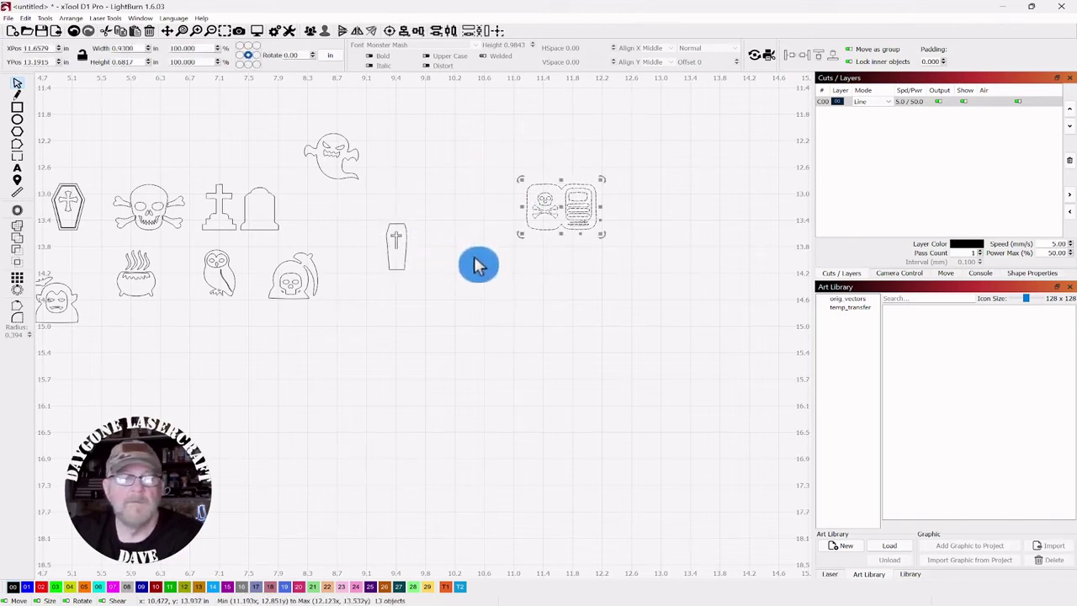
{"action": "left_click", "coordinate": [311, 36]}
{"action": "left_click", "coordinate": [548, 309]}
{"action": "left_click", "coordinate": [593, 187]}
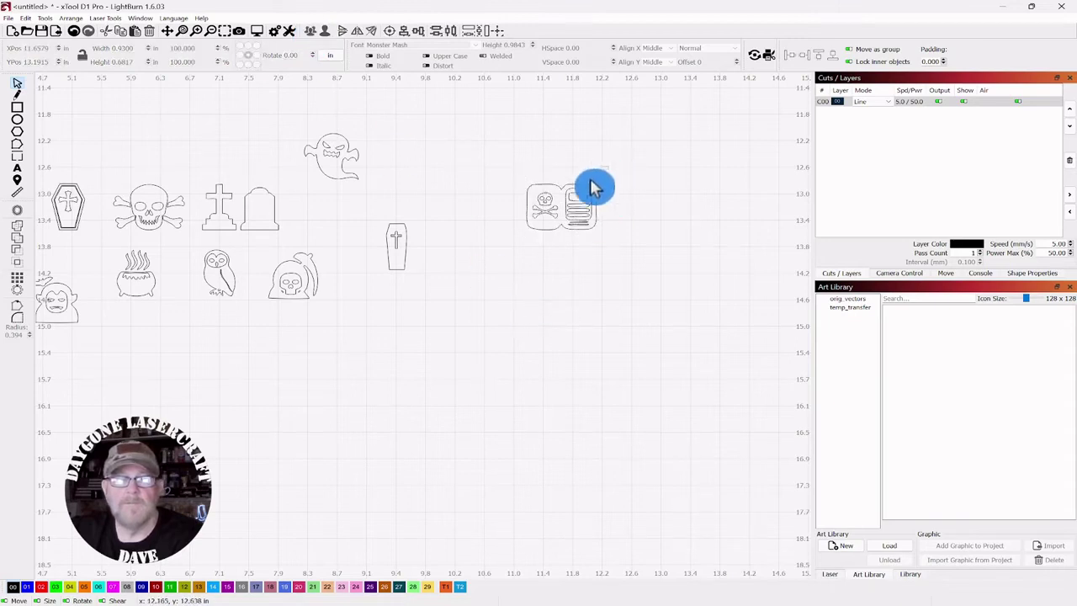
{"action": "key", "text": "Left"}
{"action": "key", "text": "Left"}
{"action": "key", "text": "Left"}
{"action": "key", "text": "Left"}
{"action": "key", "text": "Left"}
{"action": "key", "text": "Left"}
{"action": "key", "text": "Left"}
{"action": "key", "text": "Left"}
{"action": "key", "text": "Left"}
{"action": "key", "text": "Left"}
{"action": "key", "text": "Left"}
{"action": "key", "text": "Left"}
{"action": "key", "text": "Left"}
{"action": "key", "text": "Left"}
{"action": "key", "text": "Left"}
{"action": "key", "text": "Left"}
{"action": "key", "text": "Left"}
{"action": "key", "text": "Left"}
{"action": "key", "text": "Left"}
{"action": "key", "text": "Left"}
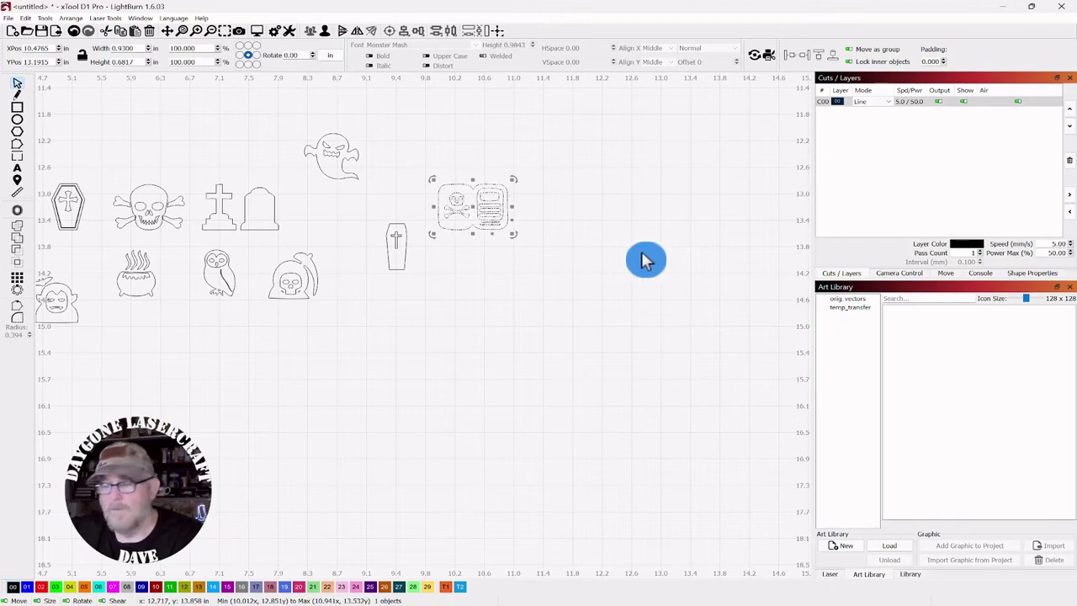
- Nudge the ghost down into the top row and the hooded figure up into the second row
{"action": "left_click", "coordinate": [609, 274]}
{"action": "scroll", "coordinate": [647, 280], "scroll_direction": "down", "scroll_amount": 2}
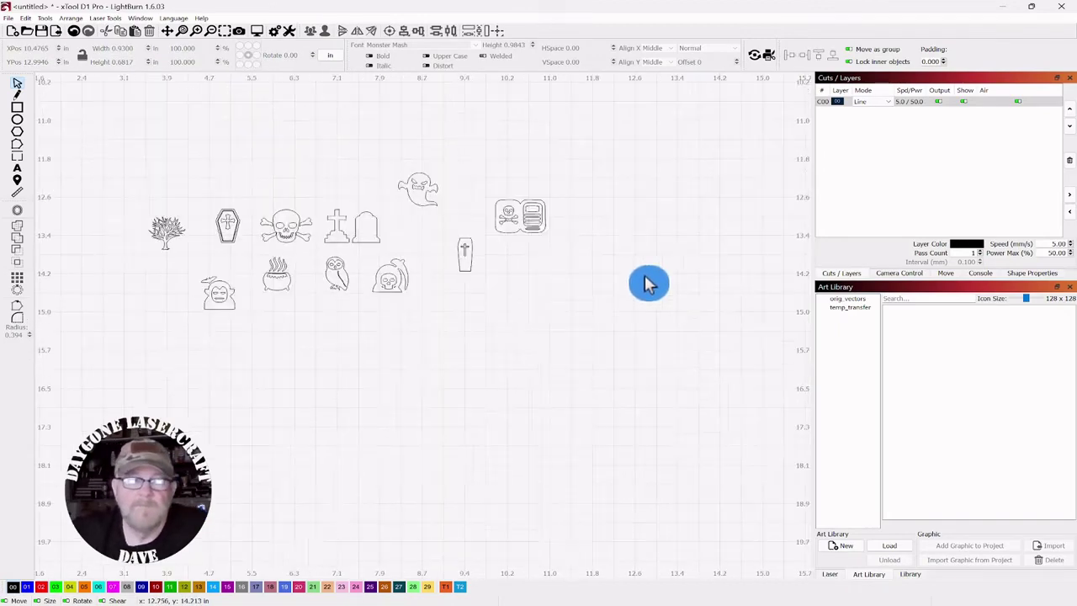
{"action": "left_click_drag", "start_coordinate": [445, 397], "coordinate": [514, 374]}
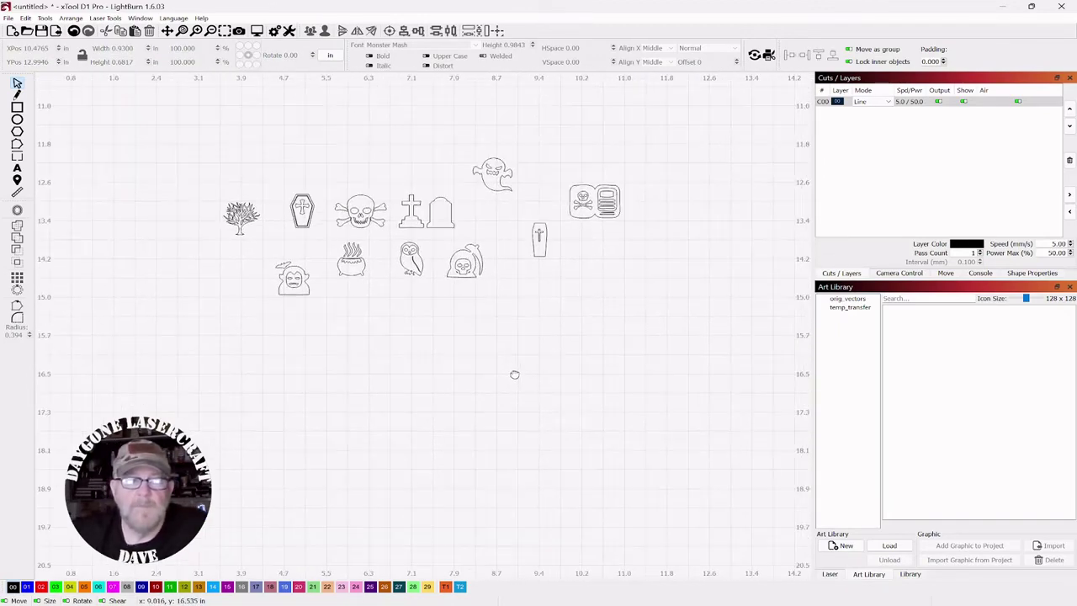
{"action": "scroll", "coordinate": [519, 380], "scroll_direction": "up", "scroll_amount": 1}
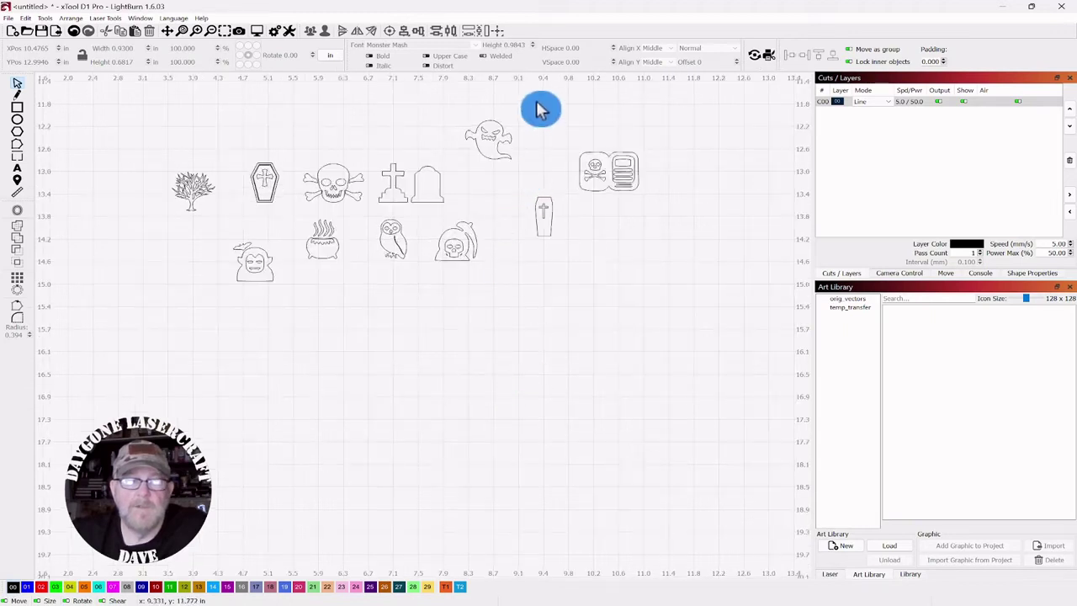
{"action": "left_click_drag", "start_coordinate": [533, 102], "coordinate": [440, 162]}
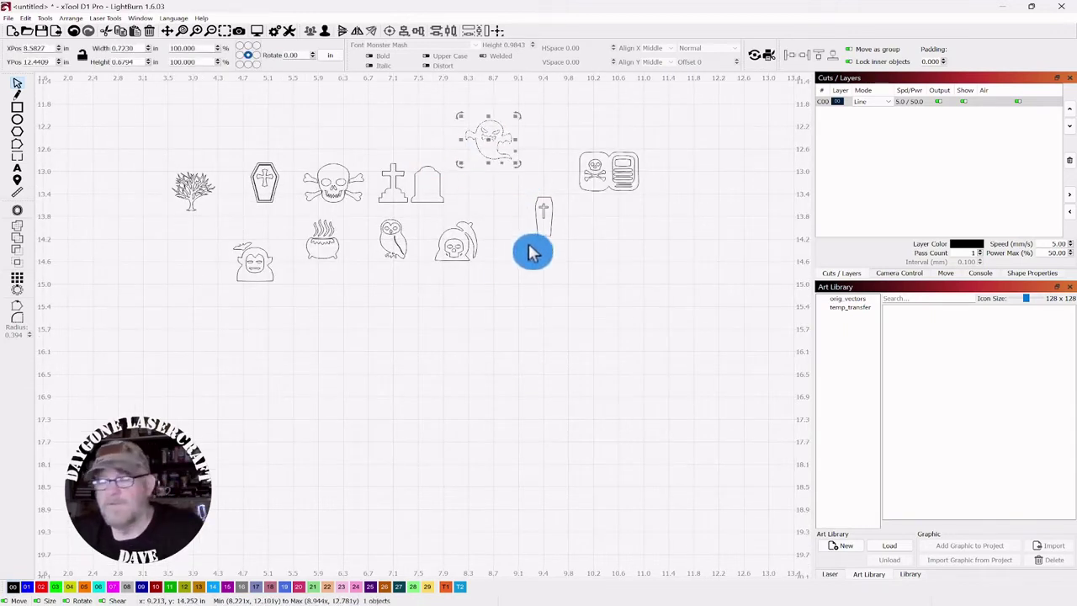
{"action": "key", "text": "Down"}
{"action": "key", "text": "Down"}
{"action": "key", "text": "Down"}
{"action": "key", "text": "Down"}
{"action": "key", "text": "Escape"}
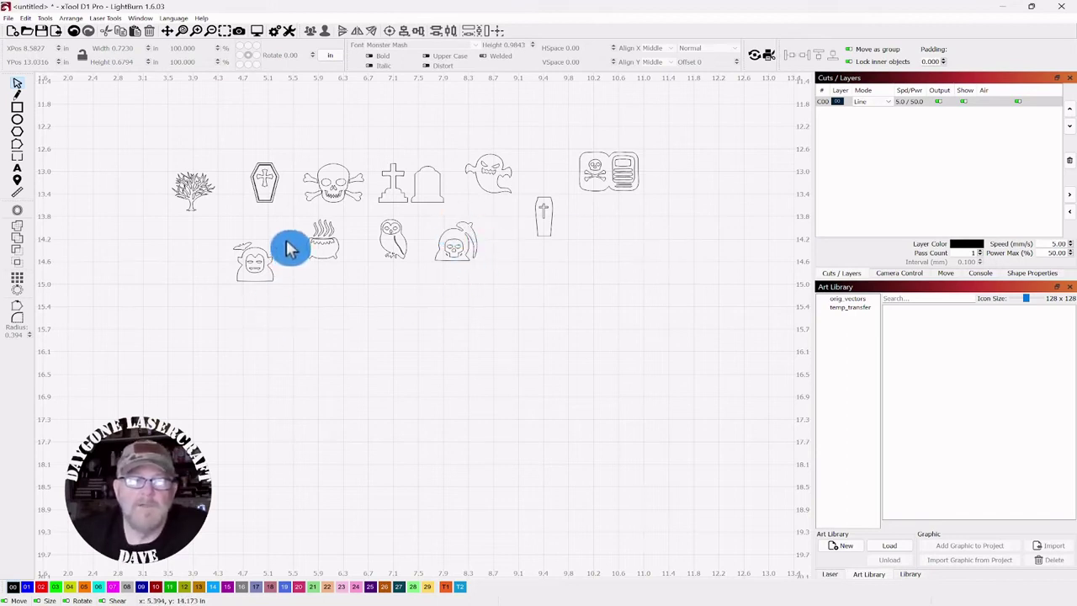
{"action": "left_click", "coordinate": [252, 267]}
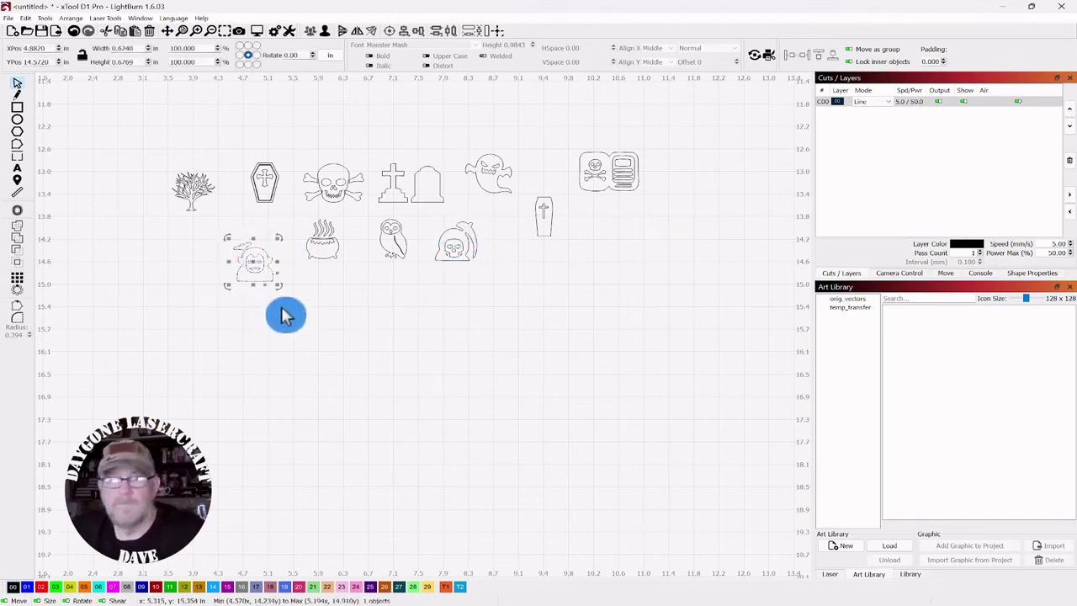
{"action": "key", "text": "Up"}
{"action": "key", "text": "Up"}
{"action": "key", "text": "Up"}
{"action": "key", "text": "Up"}
{"action": "left_click", "coordinate": [305, 332]}
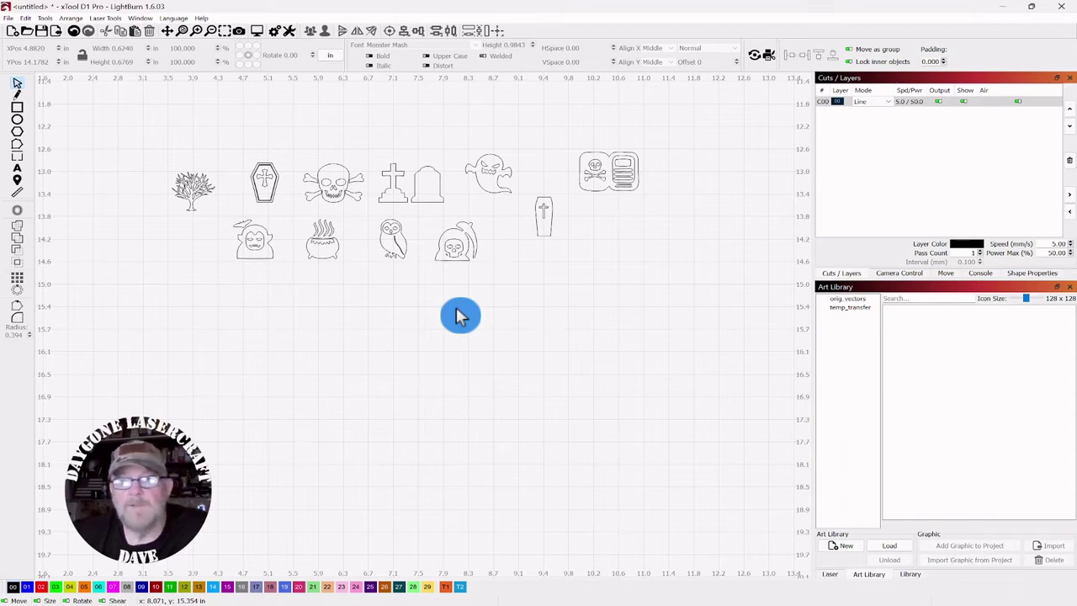
- Place the small coffin beside the grim reaper, shift the skull-book down-left, and raise the headstone into the top row
{"action": "left_click", "coordinate": [539, 243]}
{"action": "left_click_drag", "start_coordinate": [544, 216], "coordinate": [508, 244]}
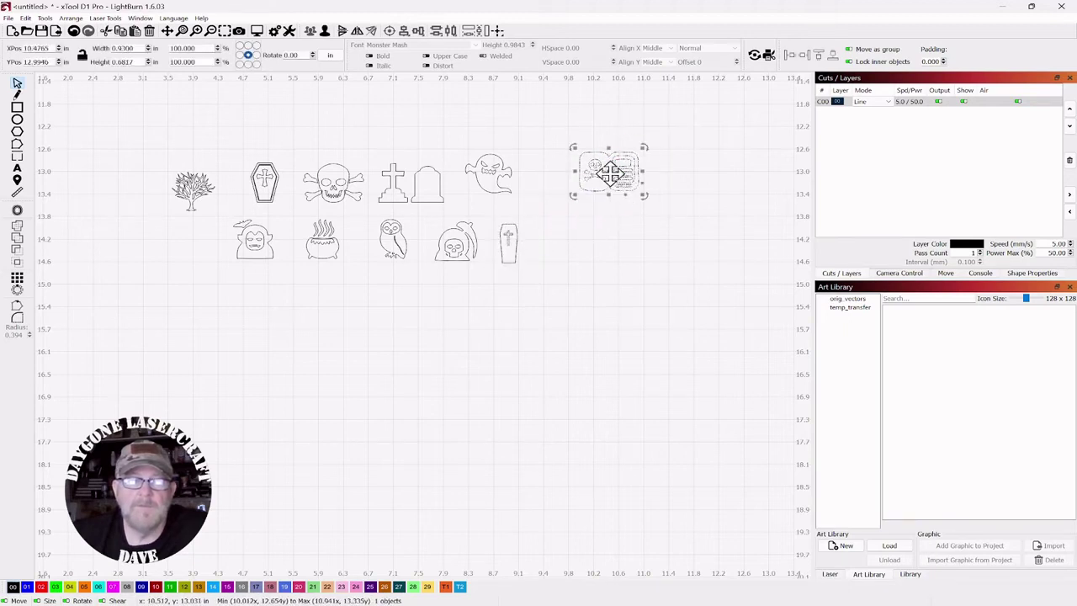
{"action": "left_click_drag", "start_coordinate": [609, 170], "coordinate": [569, 212]}
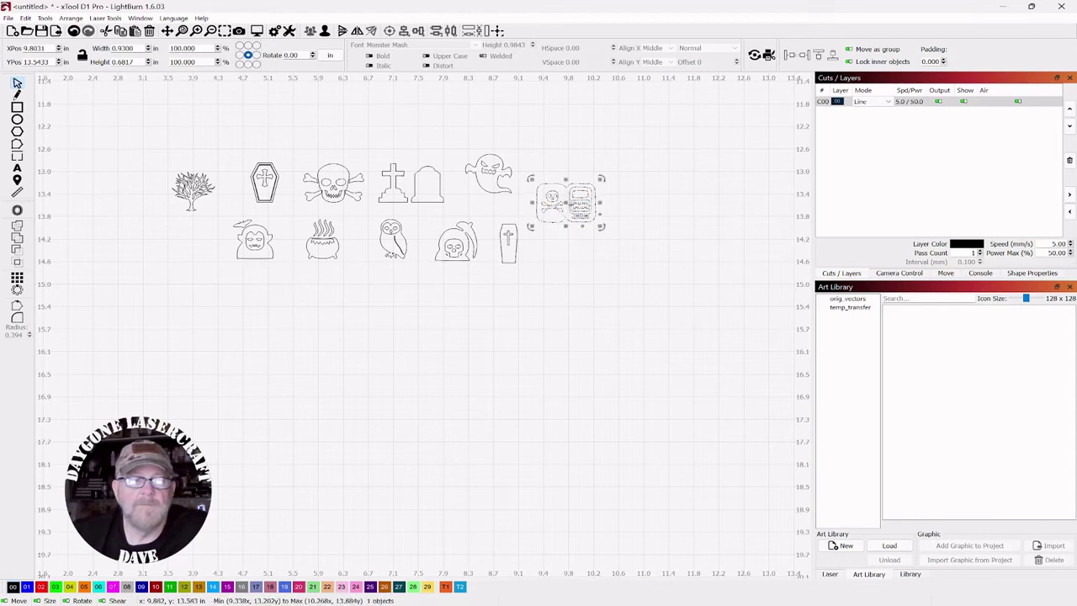
{"action": "left_click", "coordinate": [598, 291]}
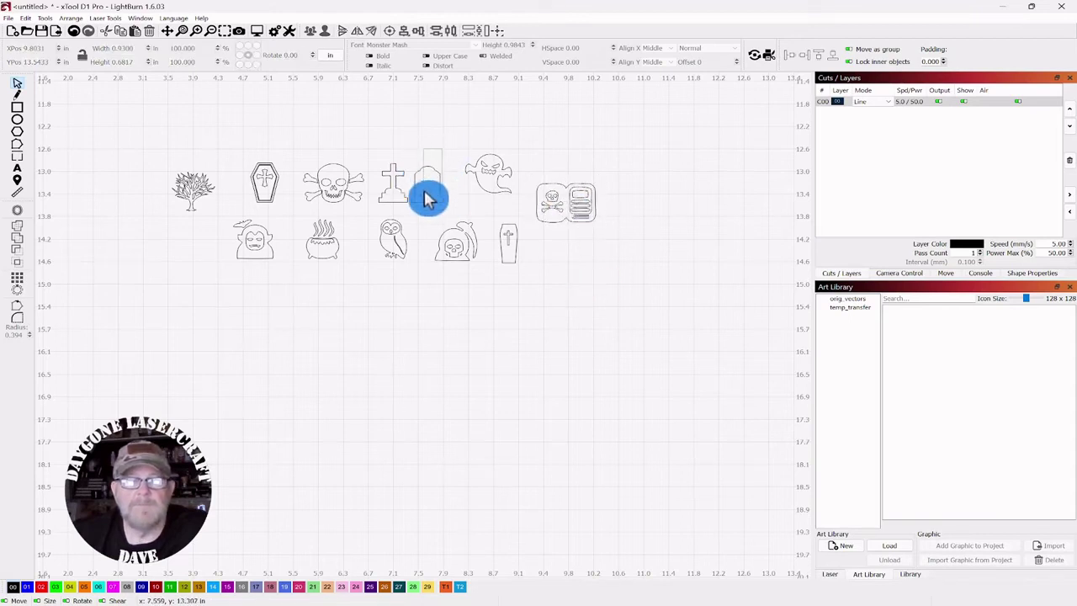
{"action": "left_click_drag", "start_coordinate": [430, 199], "coordinate": [435, 160]}
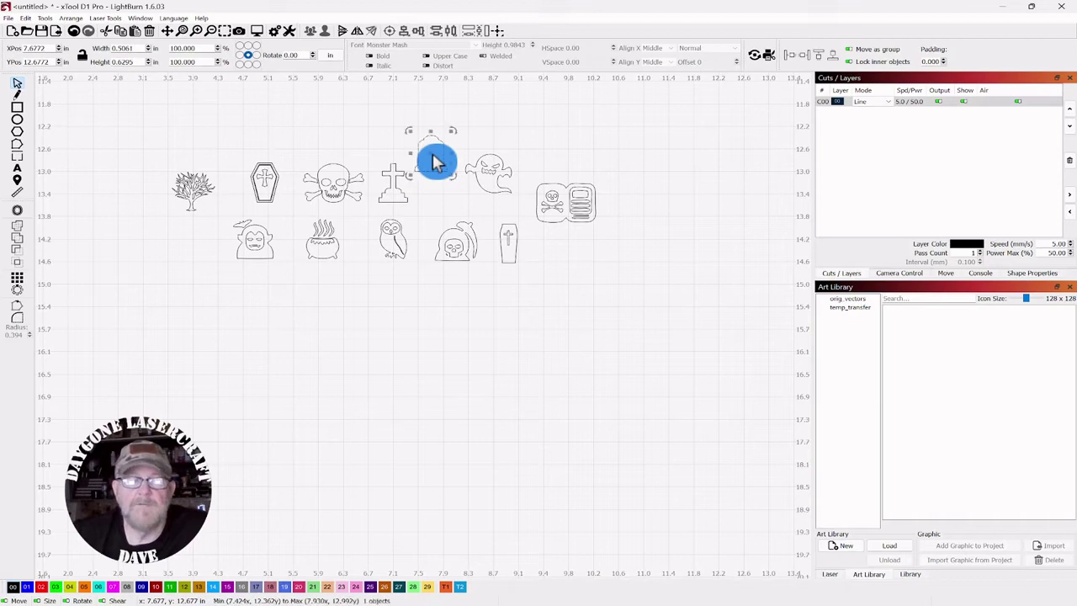
{"action": "left_click", "coordinate": [614, 299]}
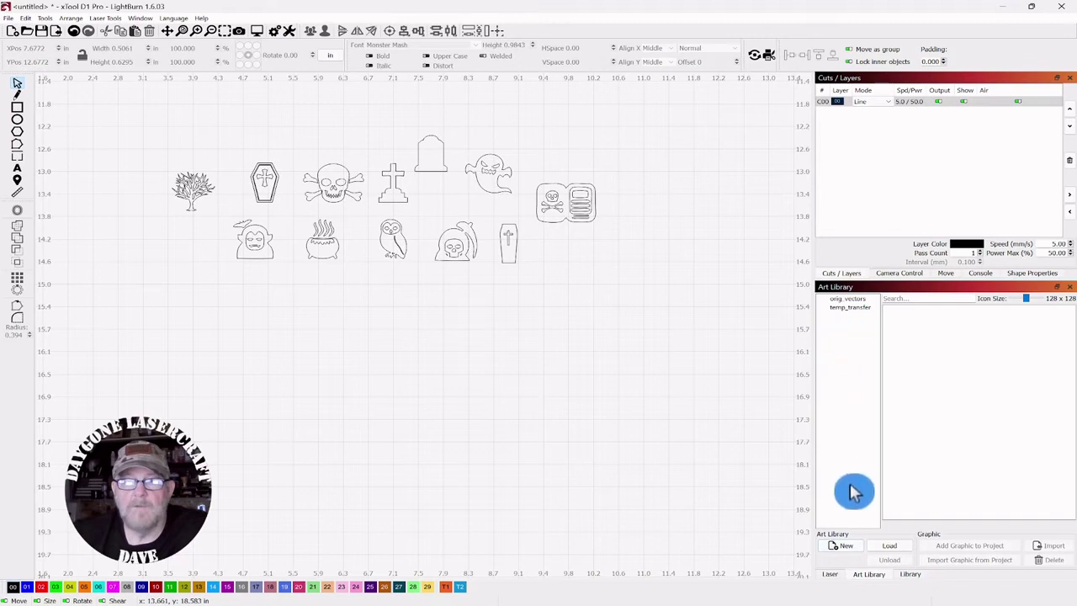
- Save a new art library as MONSTERMASH.lbart in yt_projects_sep2024 and open it from the Art Library list
{"action": "left_click", "coordinate": [842, 547]}
{"action": "left_click_drag", "start_coordinate": [156, 29], "coordinate": [376, 89]}
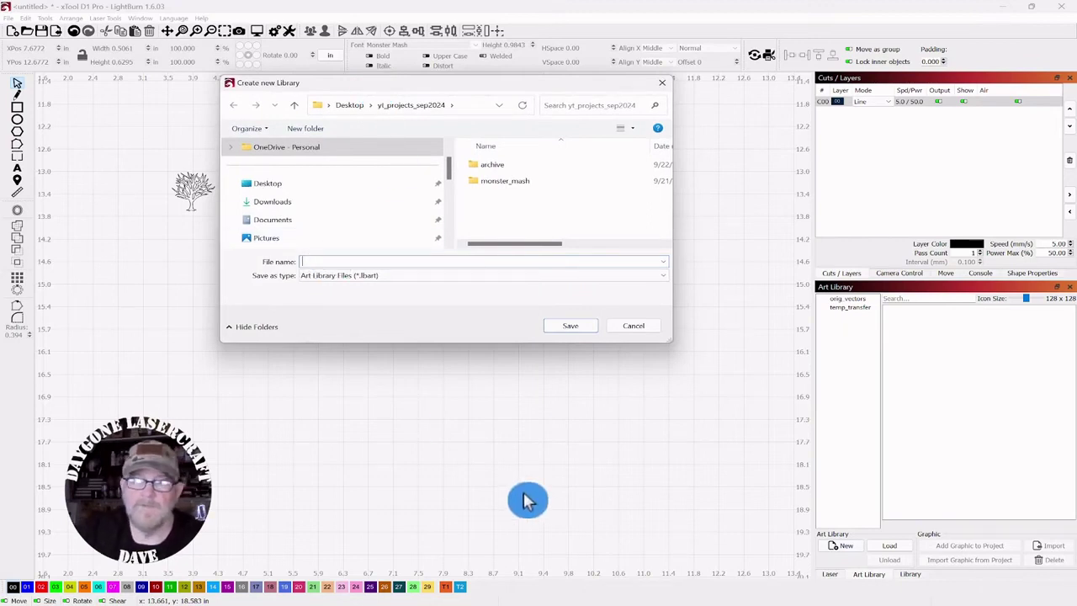
{"action": "type", "text": "MONS"}
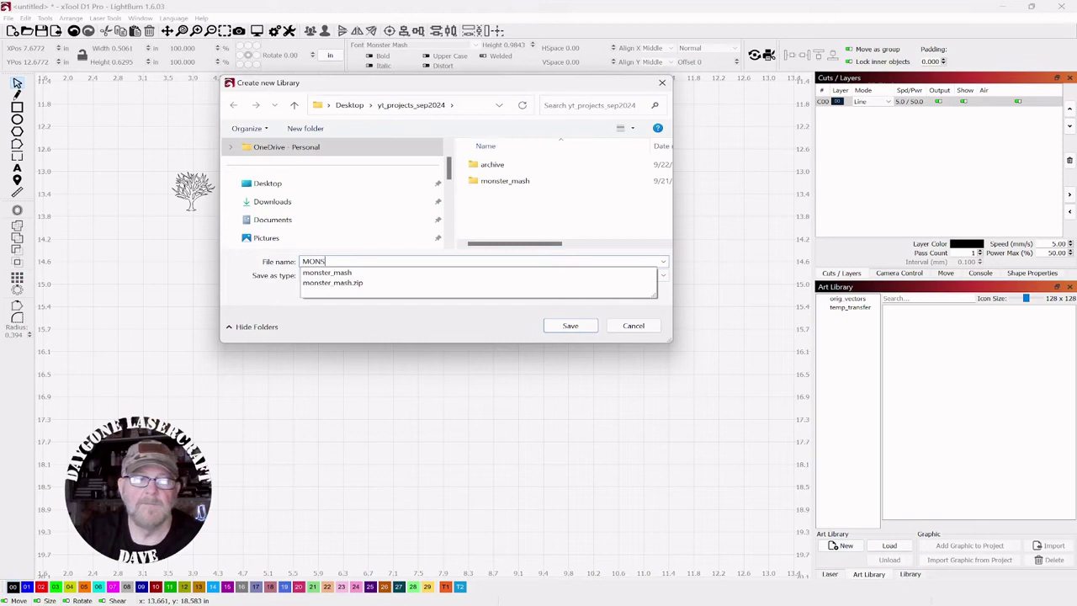
{"action": "type", "text": "TERMASH"}
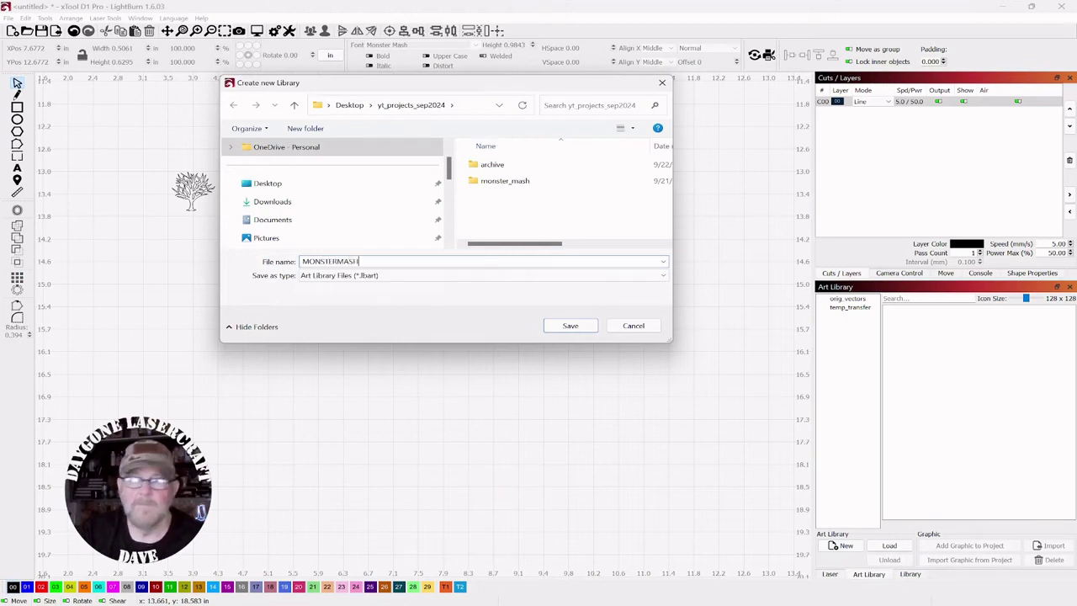
{"action": "left_click", "coordinate": [568, 327]}
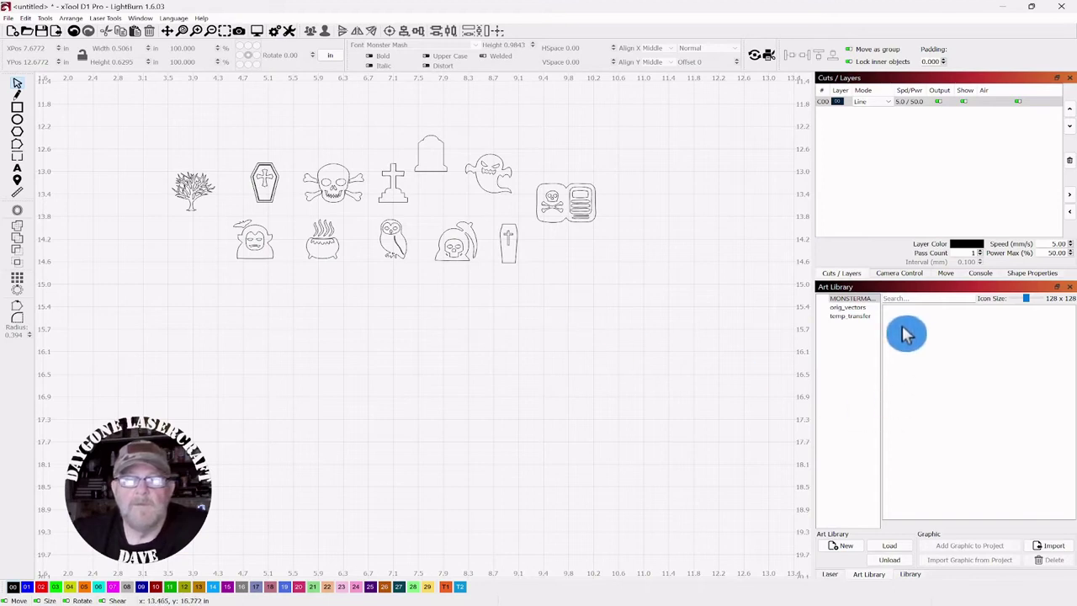
{"action": "left_click", "coordinate": [846, 308]}
{"action": "left_click", "coordinate": [847, 317]}
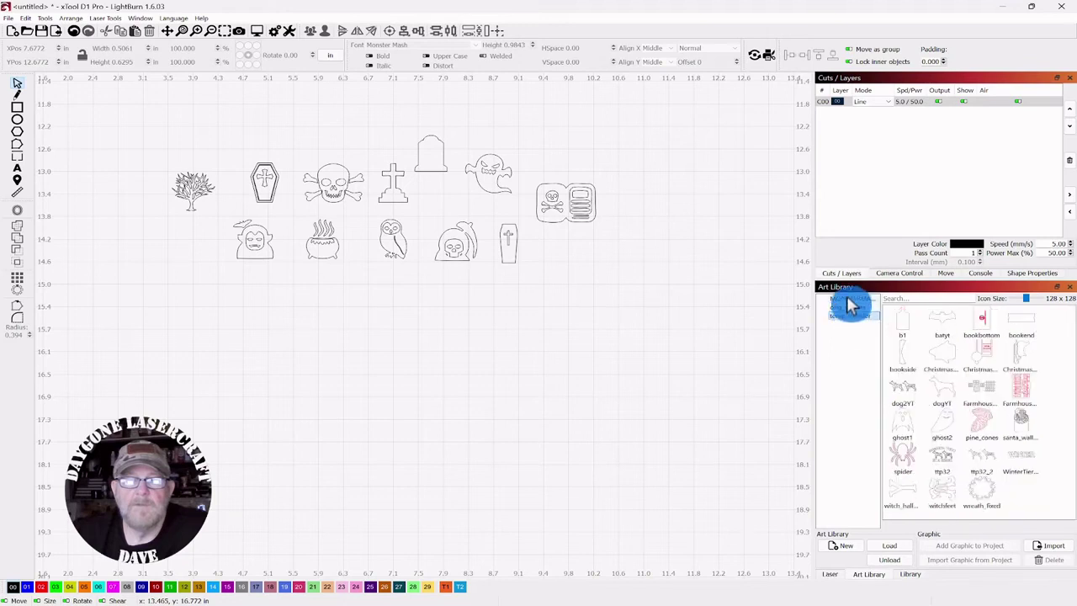
{"action": "left_click", "coordinate": [846, 299]}
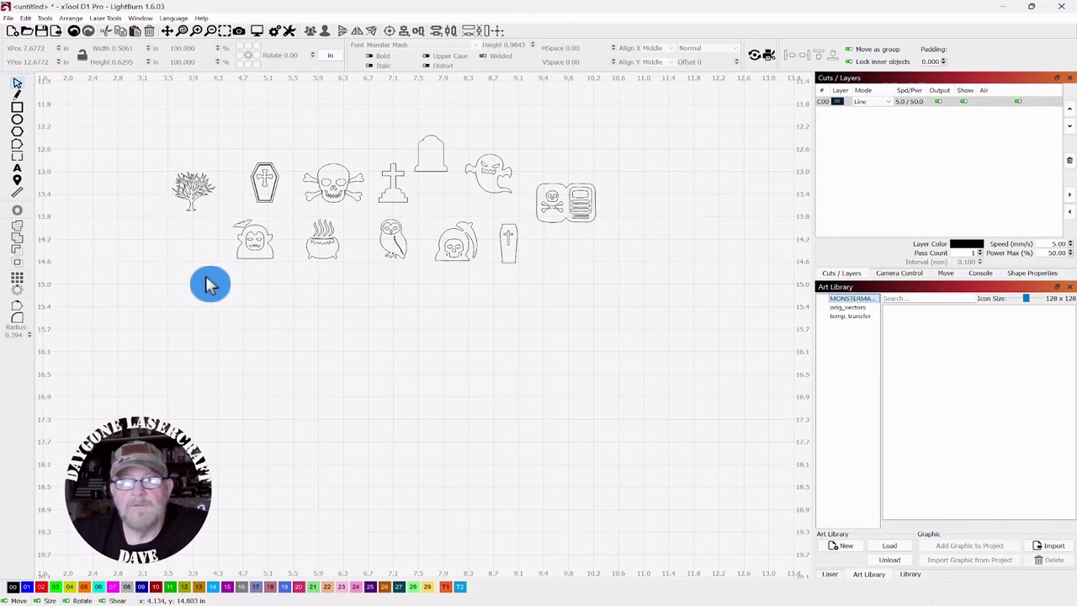
- Import the selected tree glyph into the MONSTERMASH library under the name 'tree'
{"action": "left_click_drag", "start_coordinate": [218, 154], "coordinate": [158, 217]}
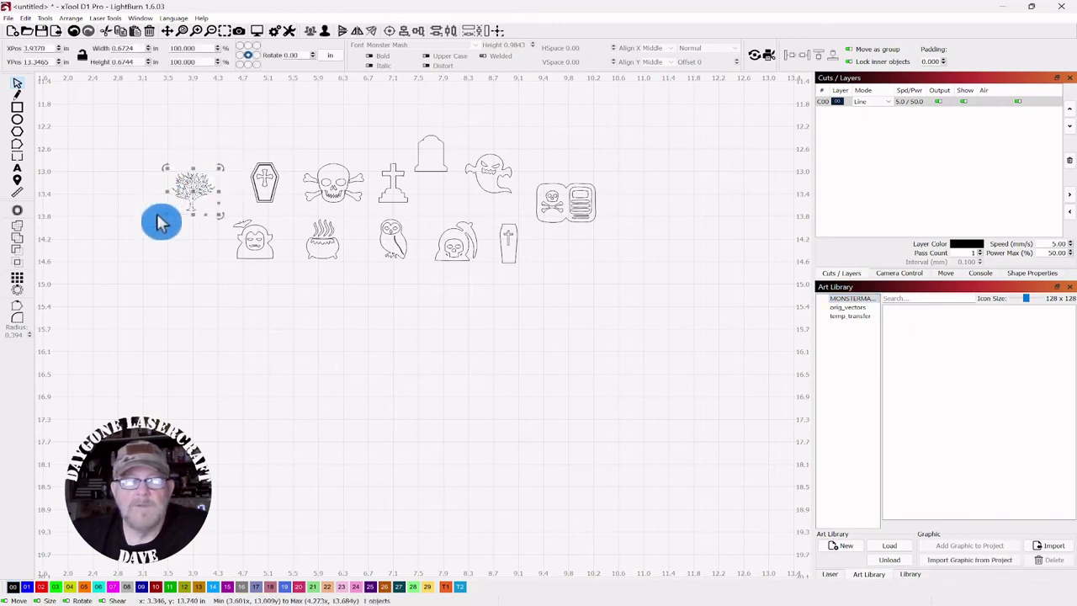
{"action": "left_click", "coordinate": [967, 562]}
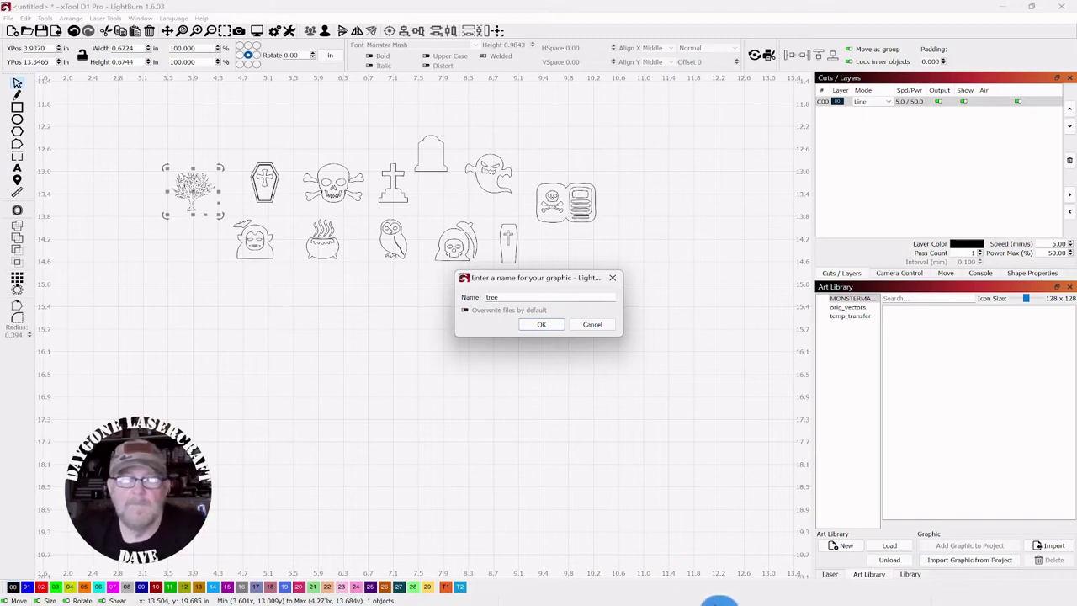
{"action": "left_click", "coordinate": [545, 326]}
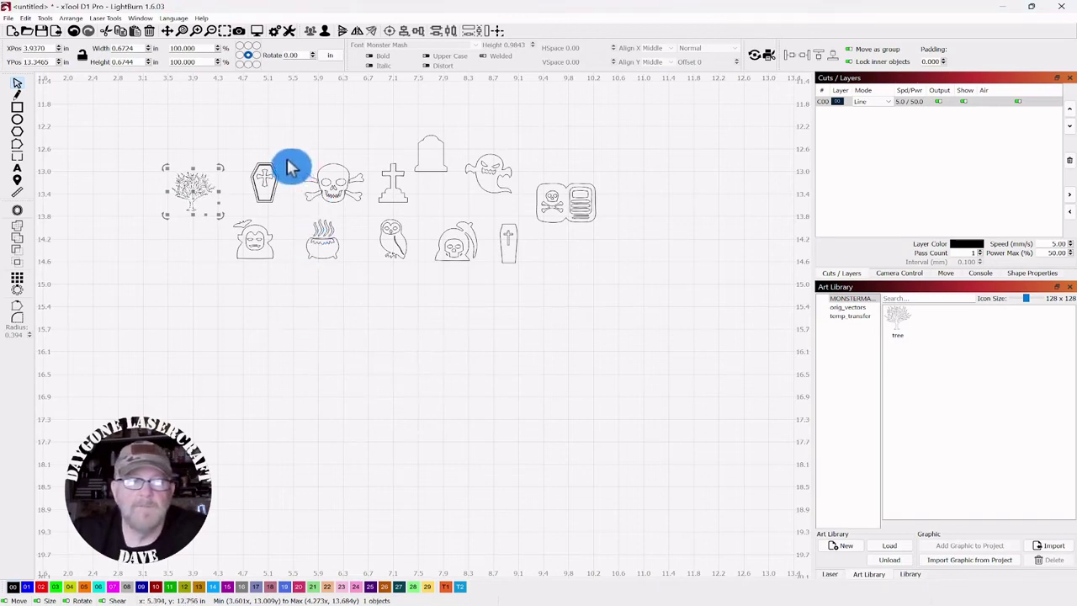
- Save the coffin glyph to MONSTERMASH as graphic 'B'
{"action": "left_click", "coordinate": [255, 192]}
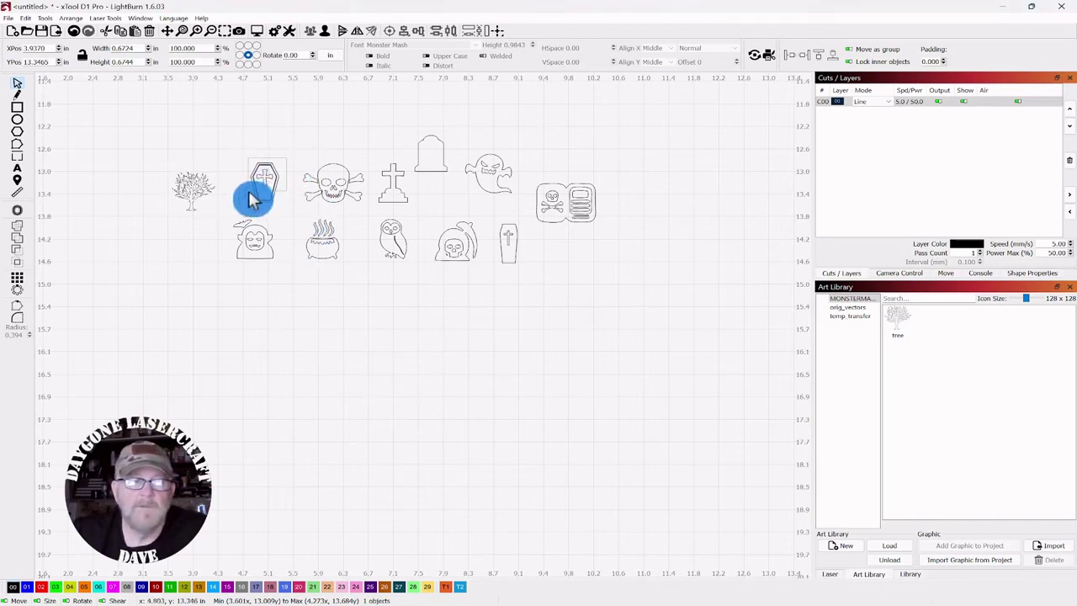
{"action": "left_click", "coordinate": [937, 561]}
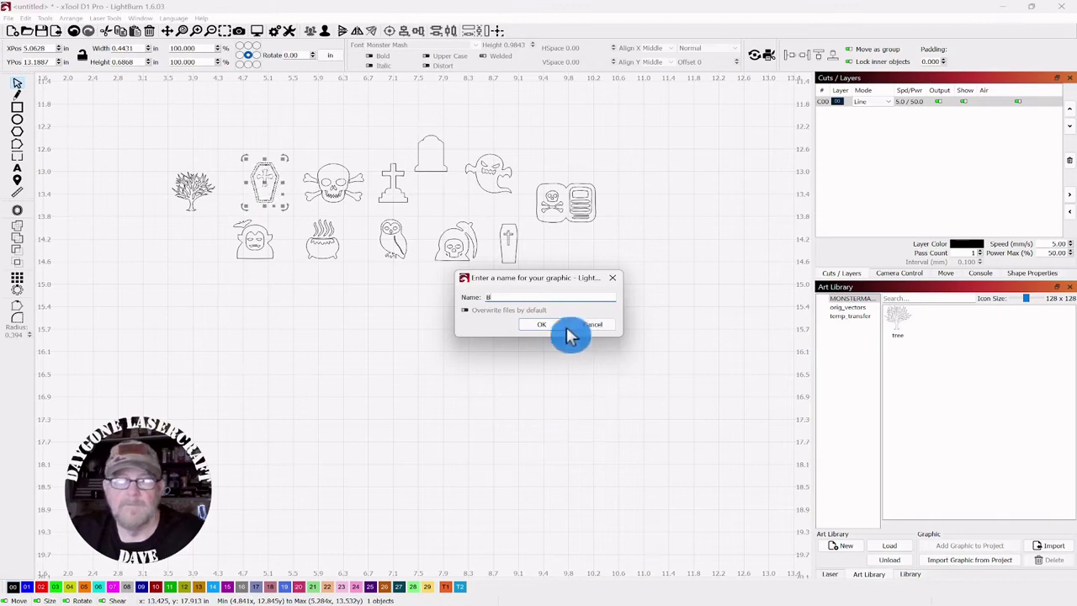
{"action": "left_click", "coordinate": [533, 326]}
{"action": "left_click", "coordinate": [535, 341]}
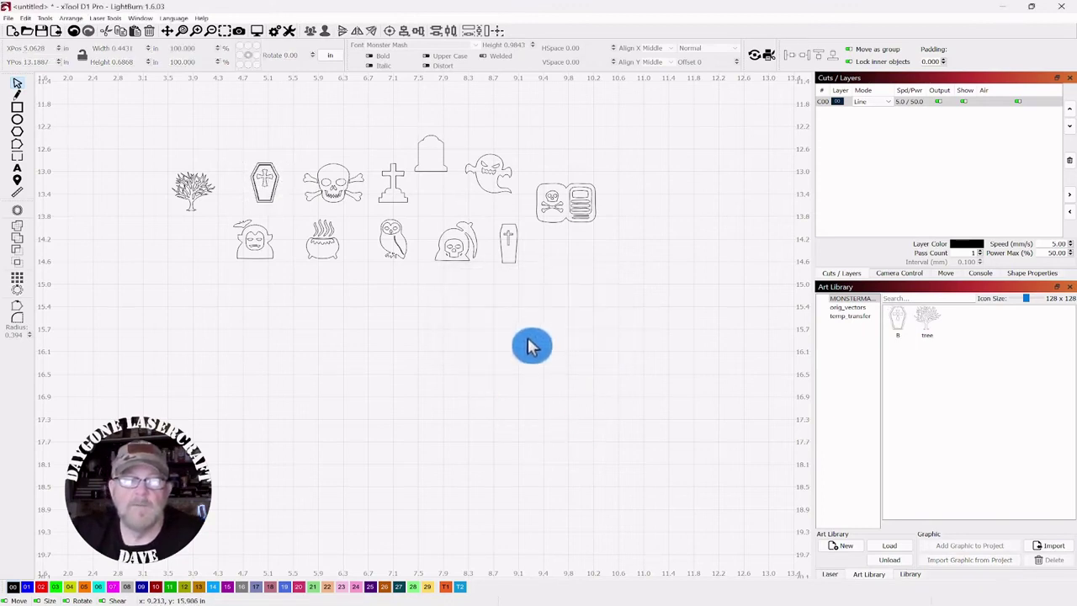
- Save the skull and crossbones glyph to MONSTERMASH as graphic 'C'
{"action": "left_click", "coordinate": [311, 207]}
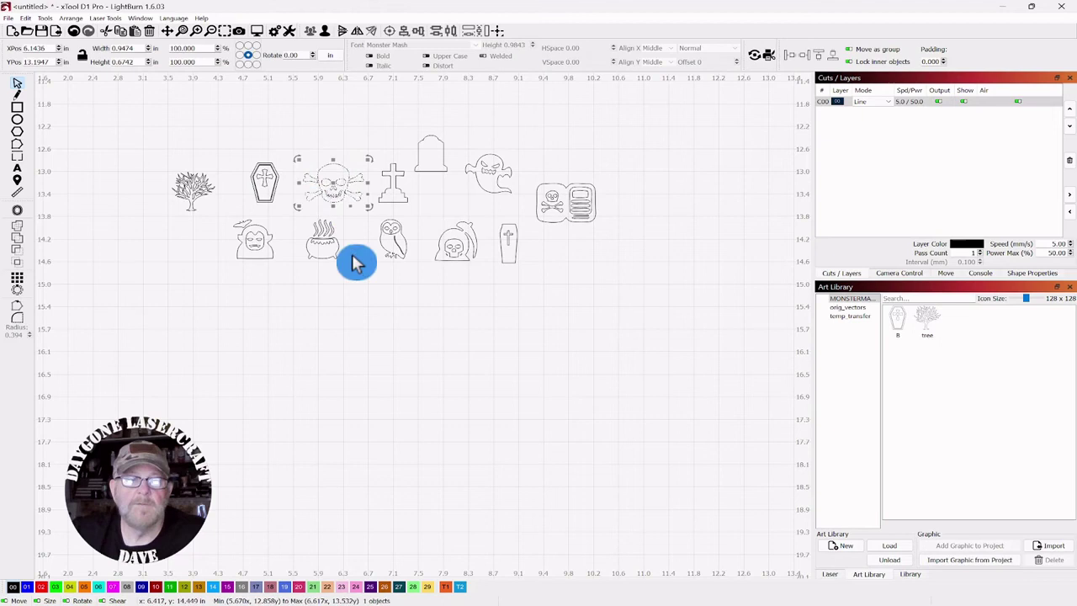
{"action": "left_click", "coordinate": [951, 570]}
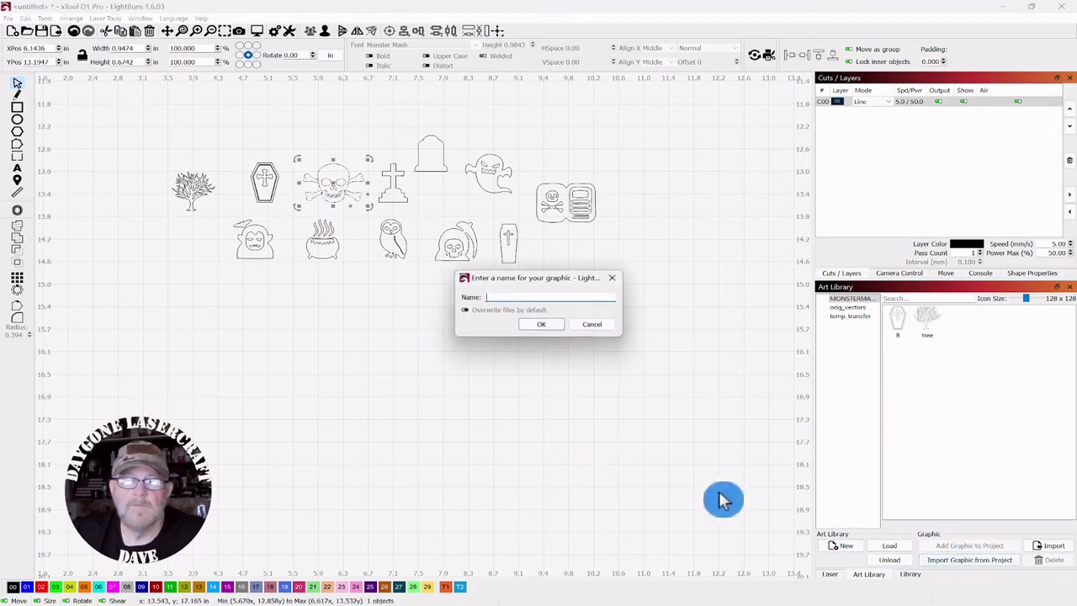
{"action": "type", "text": "C"}
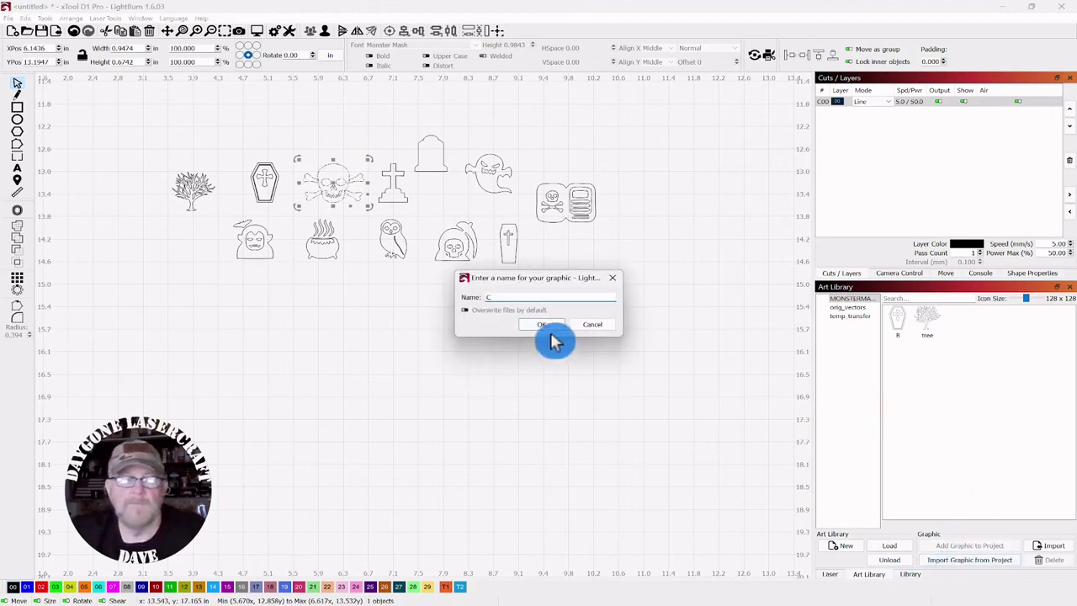
{"action": "left_click", "coordinate": [539, 326]}
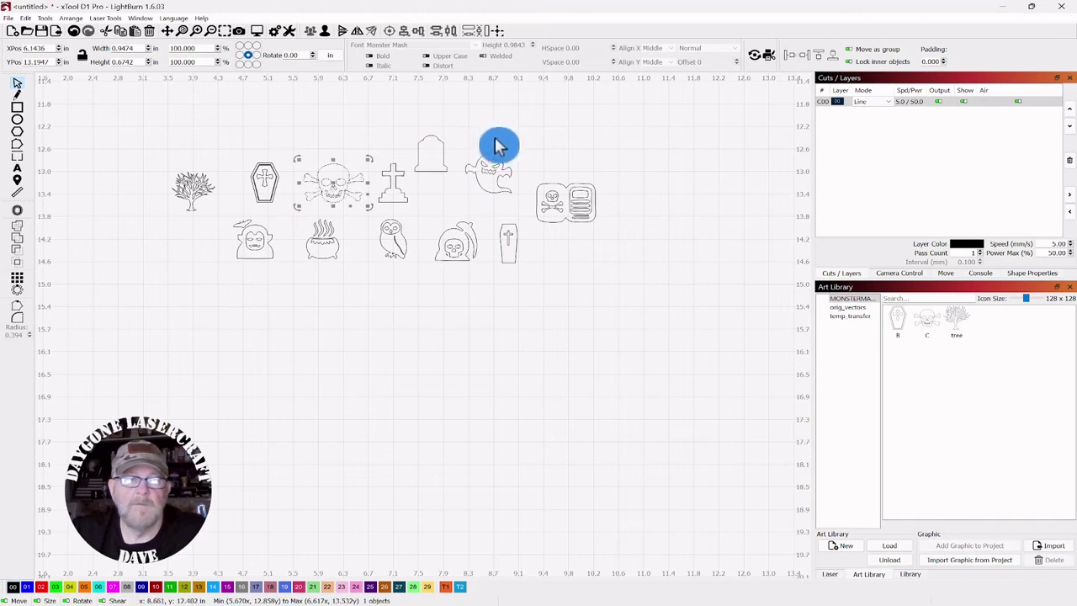
{"action": "left_click_drag", "start_coordinate": [605, 168], "coordinate": [540, 238]}
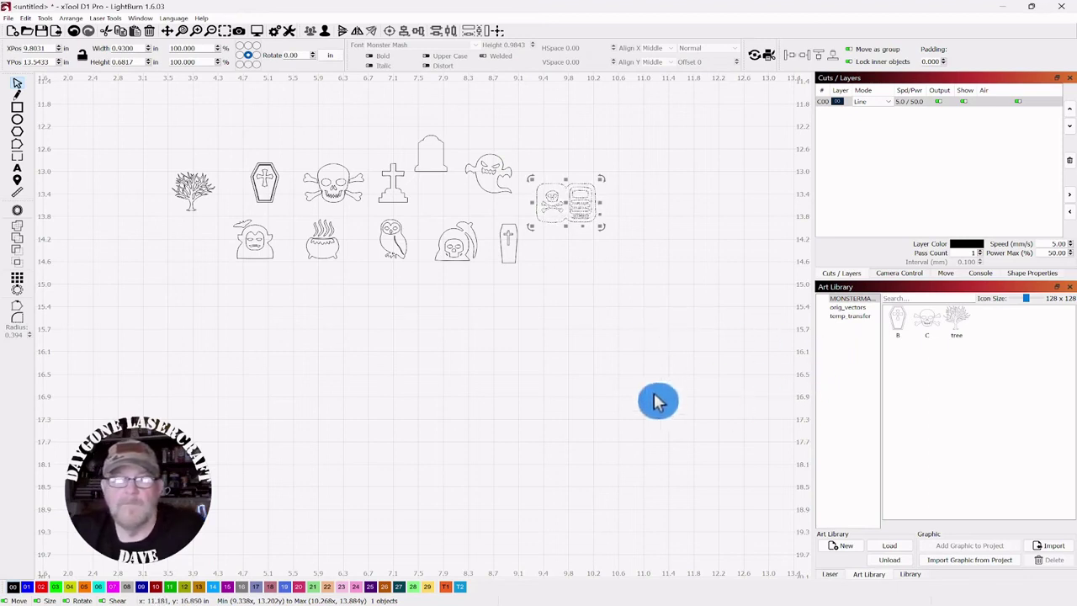
- Import the selected skull-and-book glyph into MONSTERMASH as graphic 'BJ'
{"action": "left_click", "coordinate": [951, 564]}
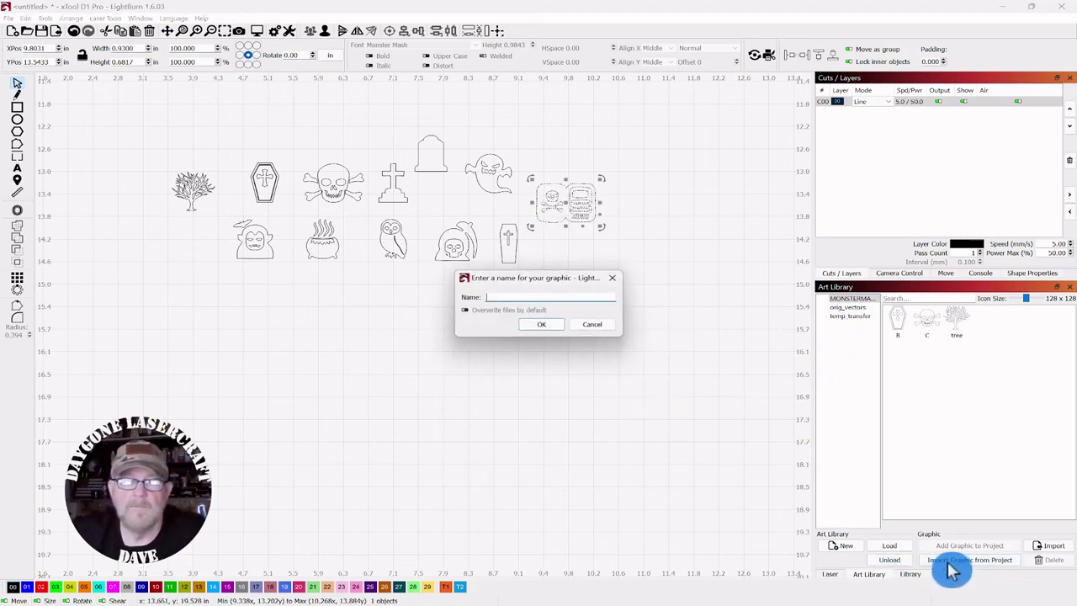
{"action": "type", "text": "BJ"}
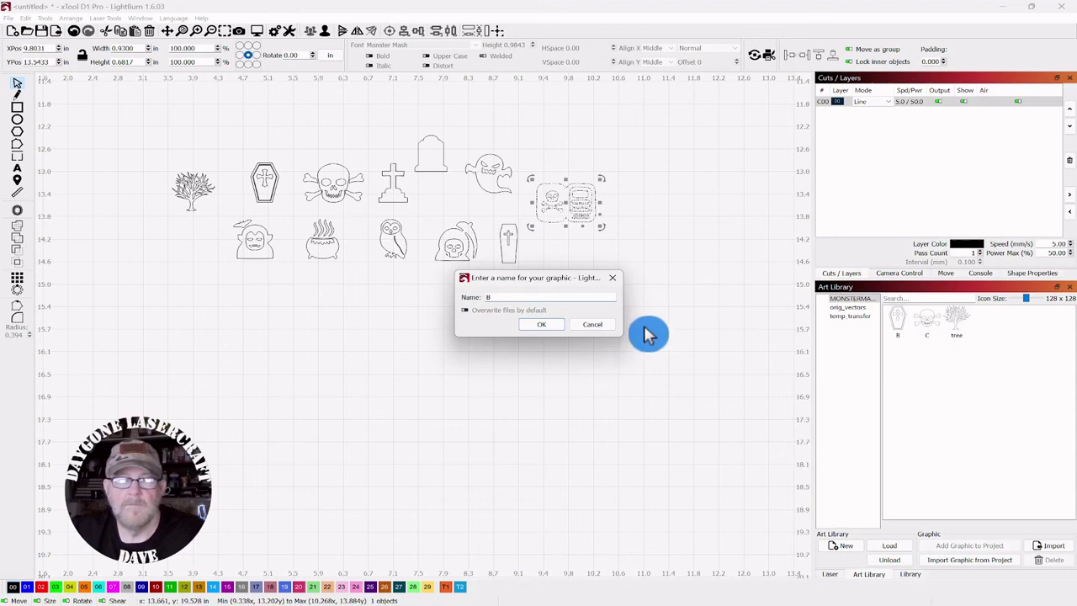
{"action": "left_click", "coordinate": [535, 328]}
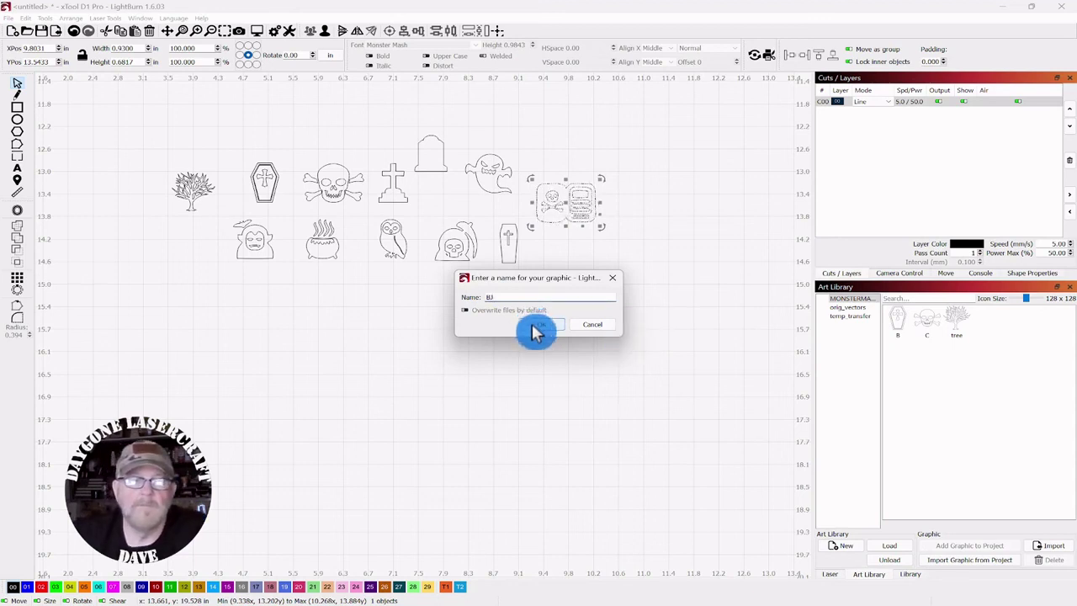
{"action": "left_click", "coordinate": [619, 260]}
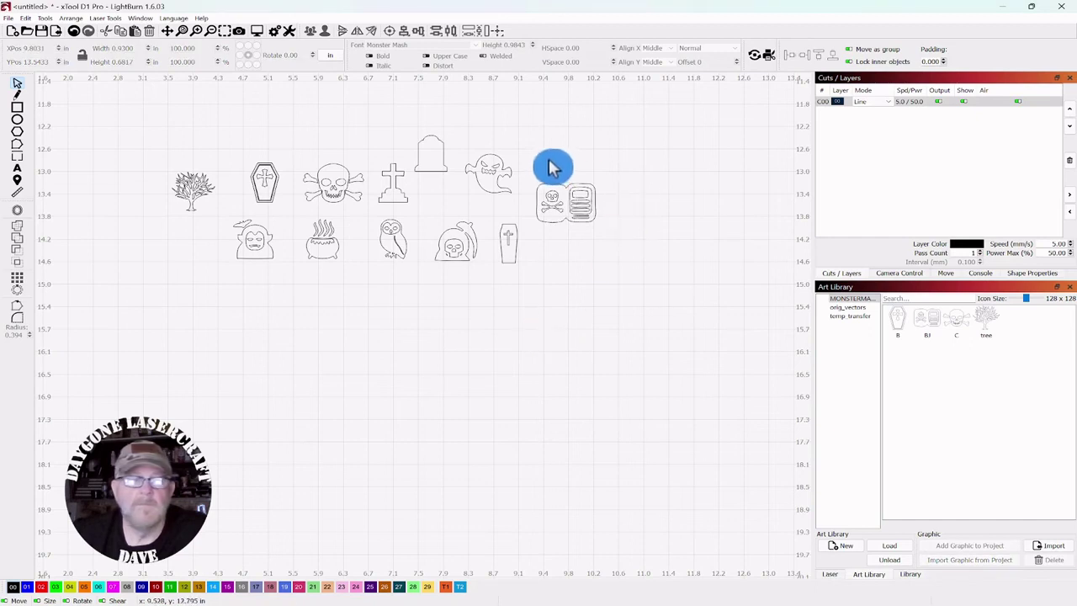
- Marquee-select the hooded reaper with the scythe on the canvas
{"action": "left_click_drag", "start_coordinate": [471, 225], "coordinate": [432, 294]}
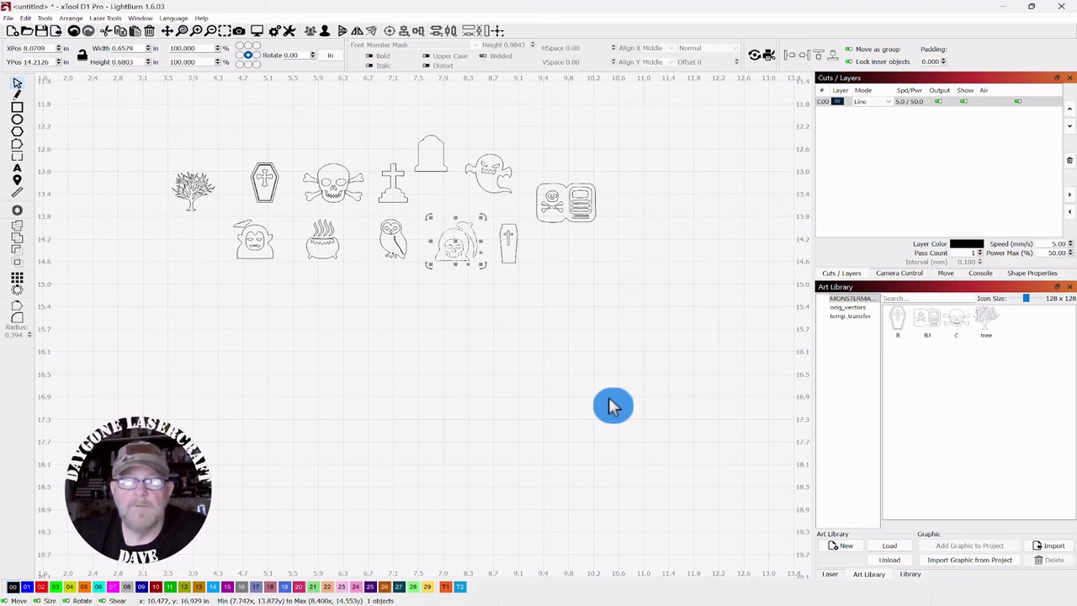
- Save the selected hooded reaper to MONSTERMASH as graphic 'J'
{"action": "left_click", "coordinate": [973, 560]}
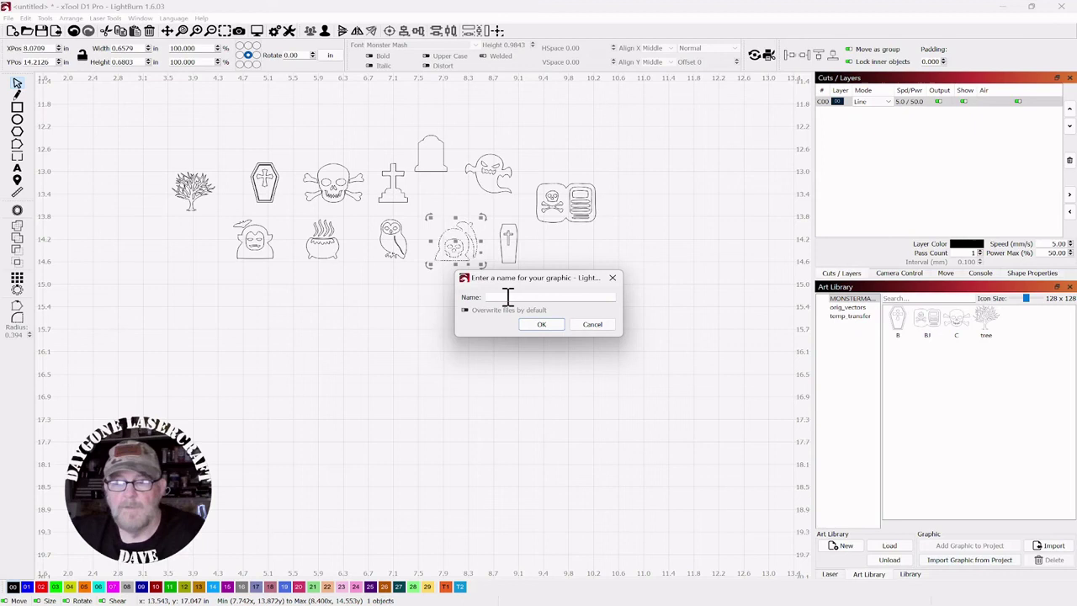
{"action": "type", "text": "J"}
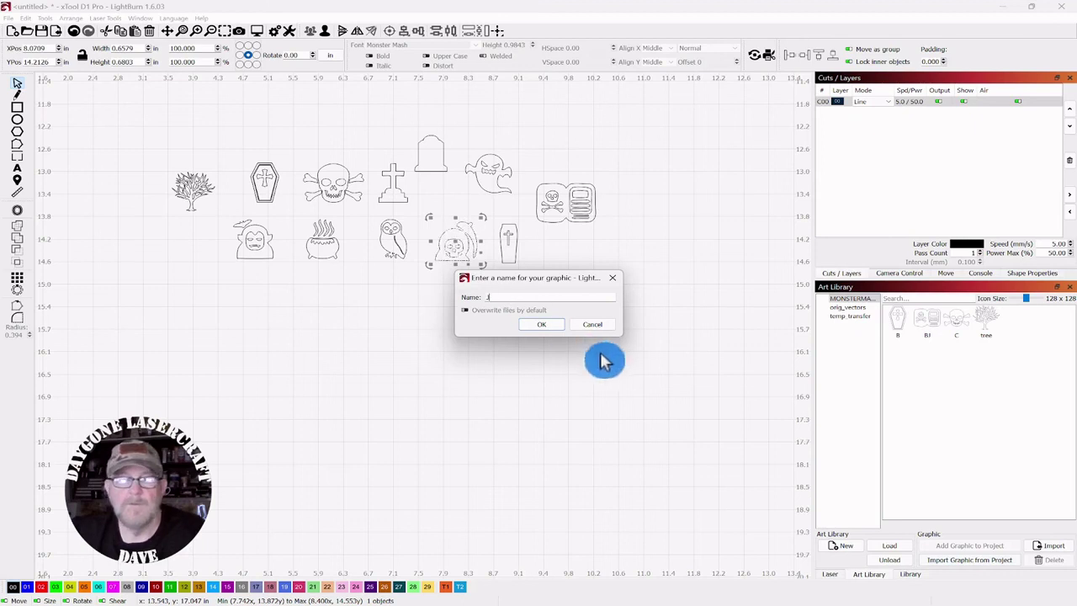
{"action": "left_click", "coordinate": [543, 324]}
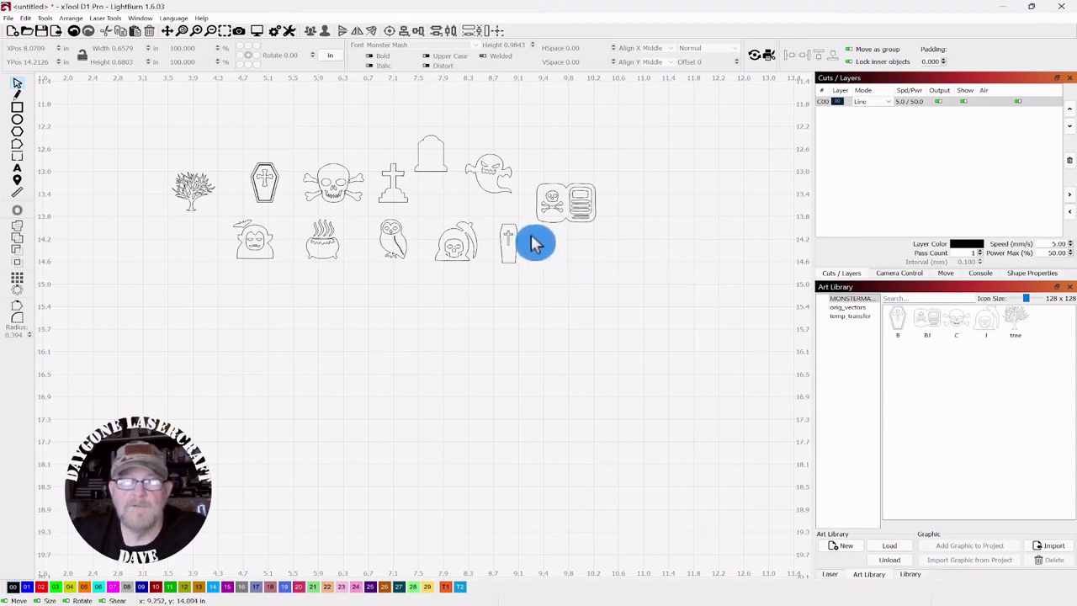
- Move the small narrow coffin slightly down and to the right
{"action": "left_click", "coordinate": [508, 248]}
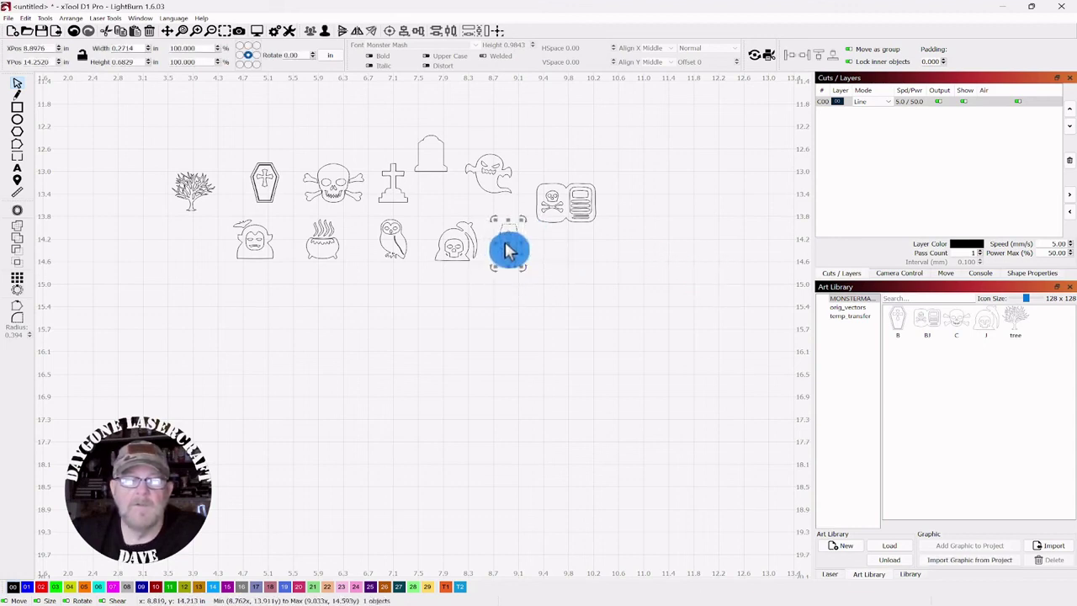
{"action": "left_click_drag", "start_coordinate": [508, 248], "coordinate": [521, 283]}
{"action": "left_click", "coordinate": [567, 305]}
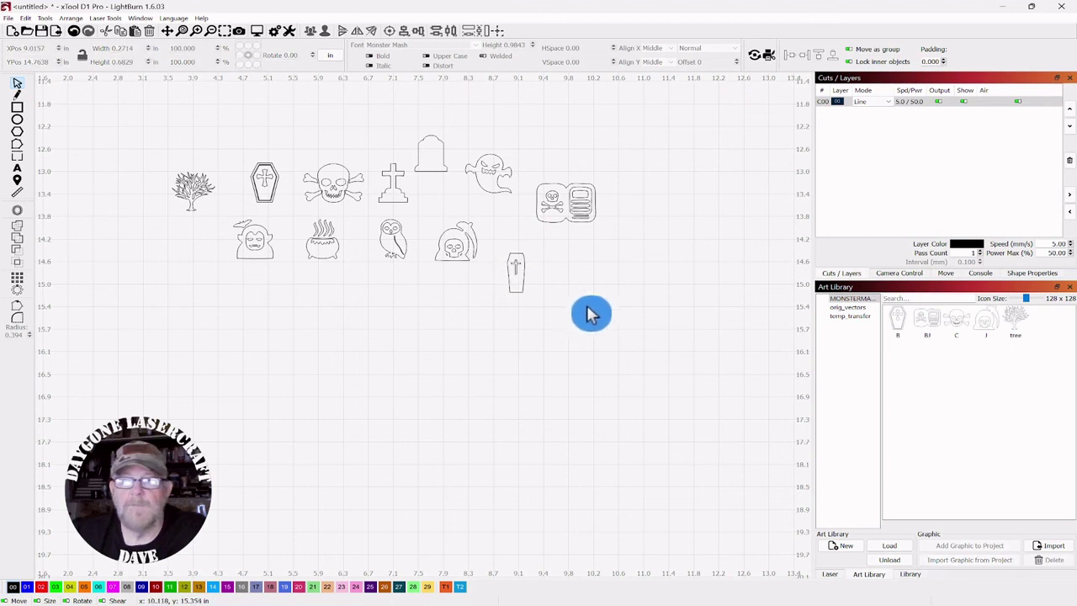